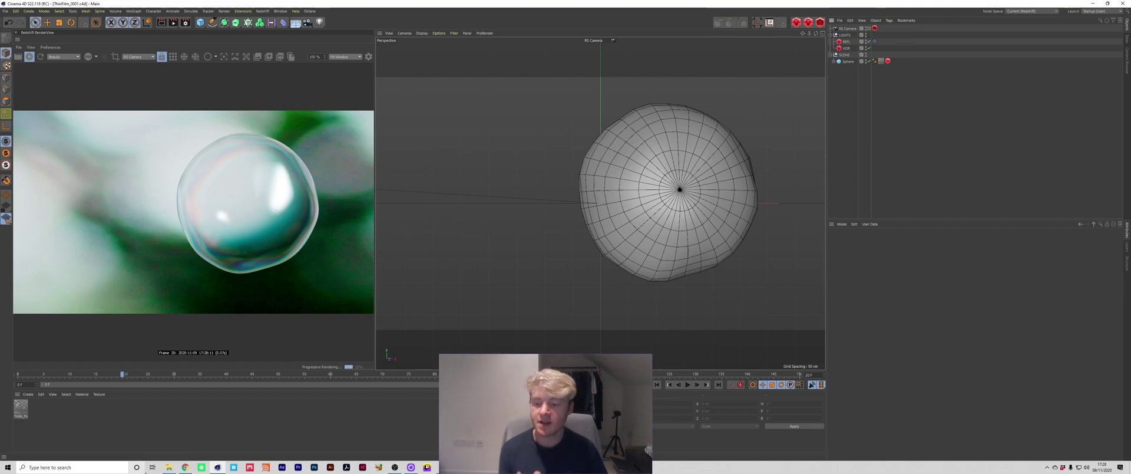
# Switch to Chrome to view the thin film material listing on the Gumroad profile page, and return to Cinema 4D.
pyautogui.click(185, 467)
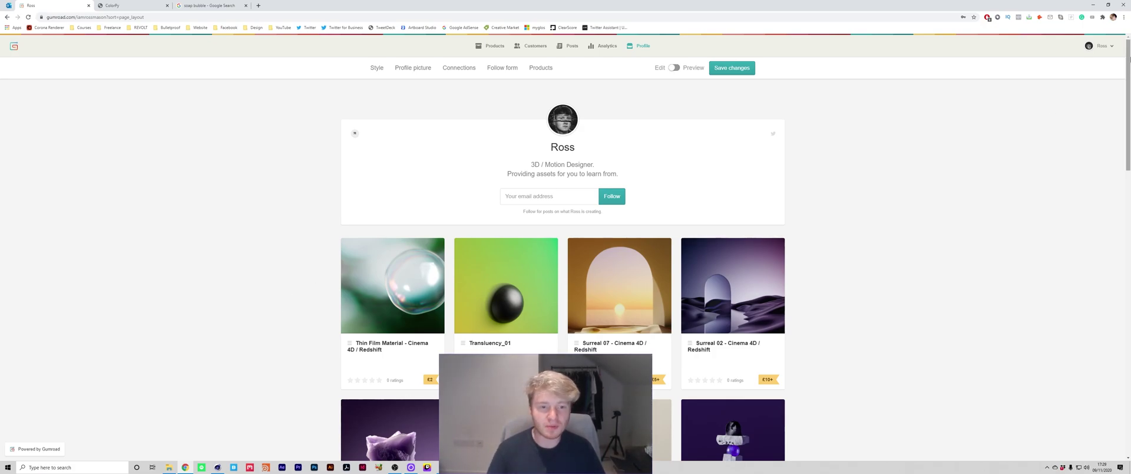
pyautogui.click(1095, 4)
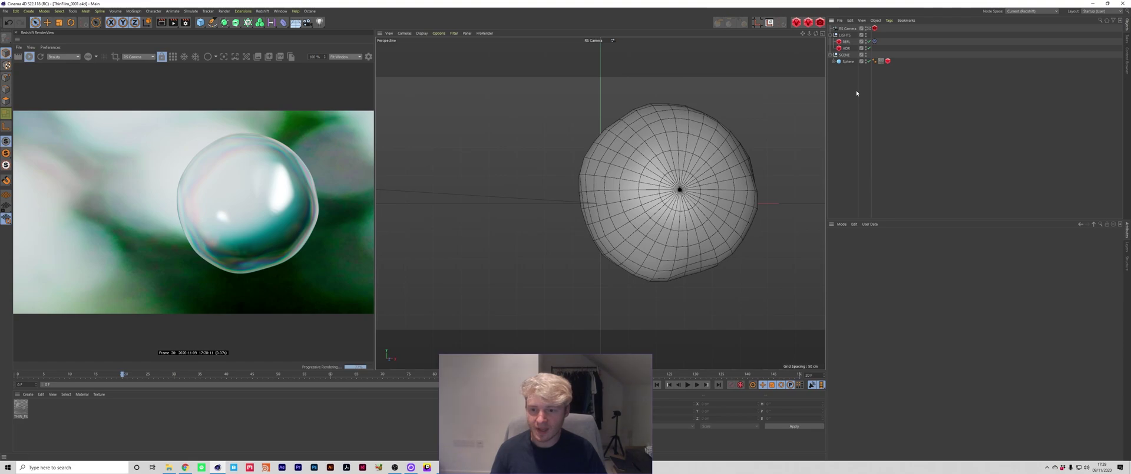
# Turn off the environment background of the HDR dome light and deselect the light.
pyautogui.click(848, 50)
pyautogui.click(878, 380)
pyautogui.write('0')
pyautogui.press('Return')
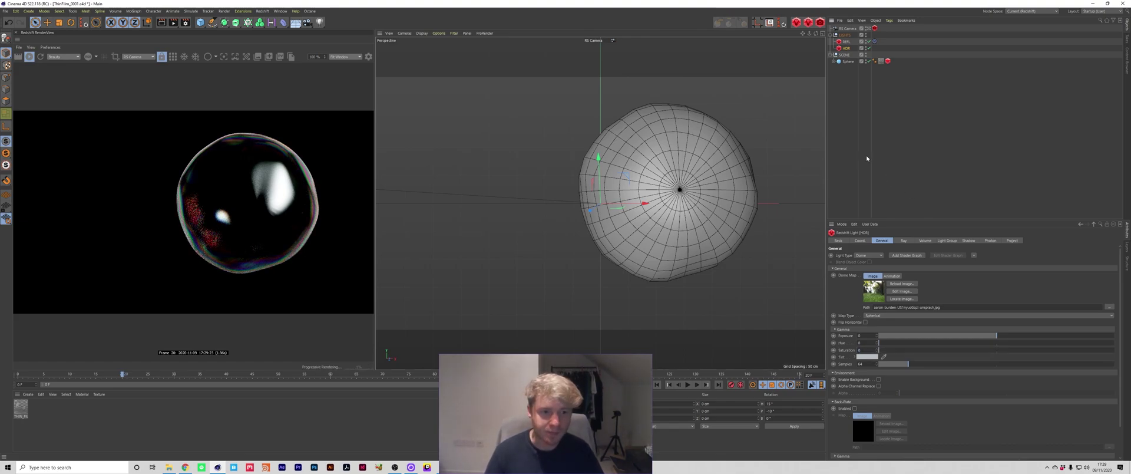
pyautogui.click(866, 154)
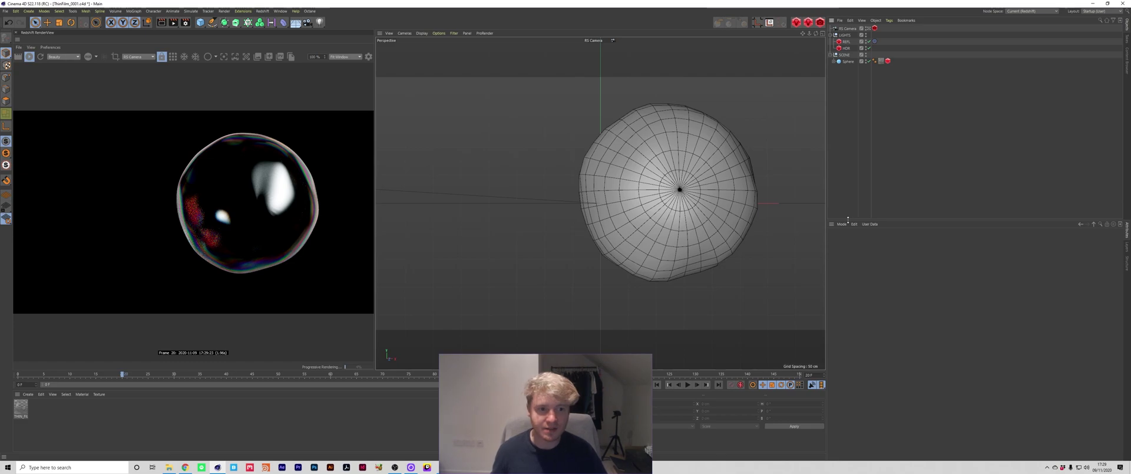
# Create a new Redshift material and assign it to the sphere in place of its thin film material.
pyautogui.click(28, 394)
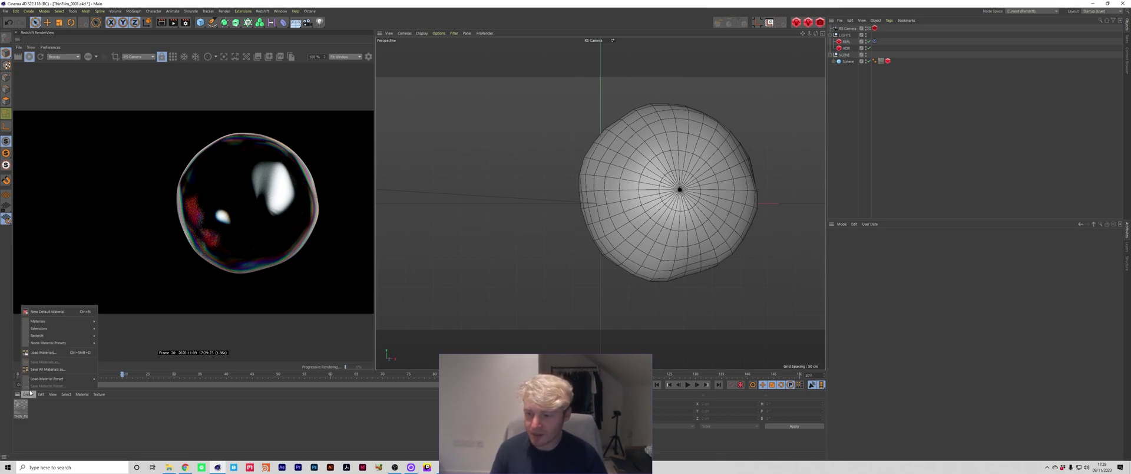
pyautogui.moveTo(62, 336)
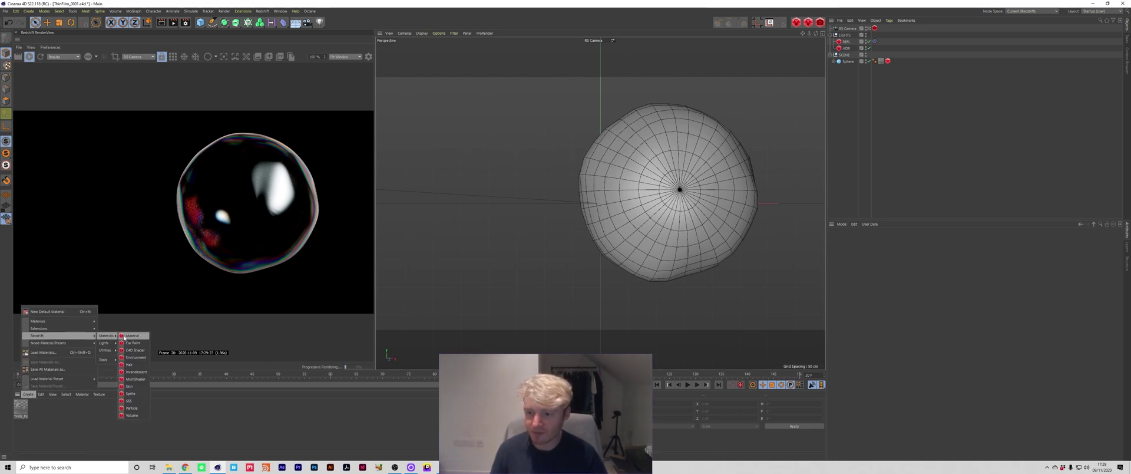
pyautogui.click(133, 336)
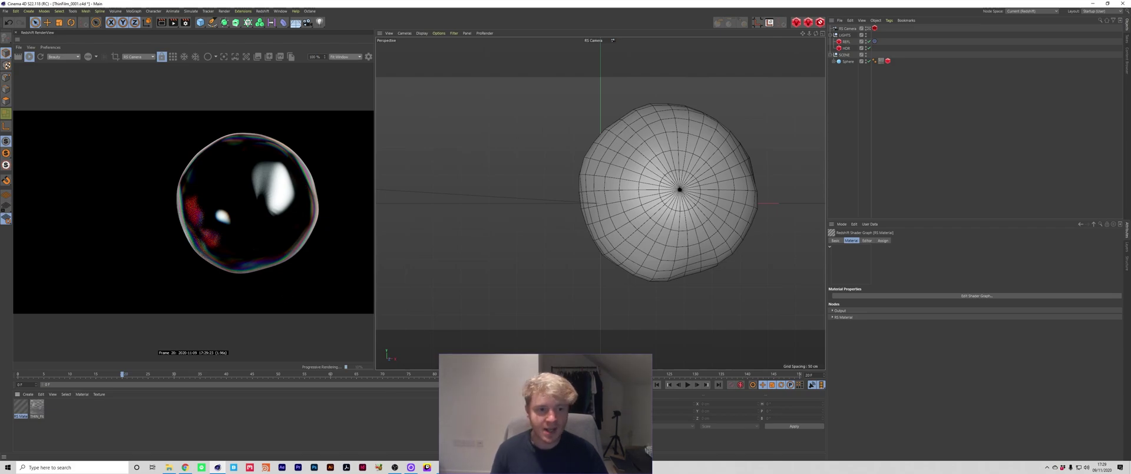
pyautogui.moveTo(885, 58); pyautogui.dragTo(885, 60)
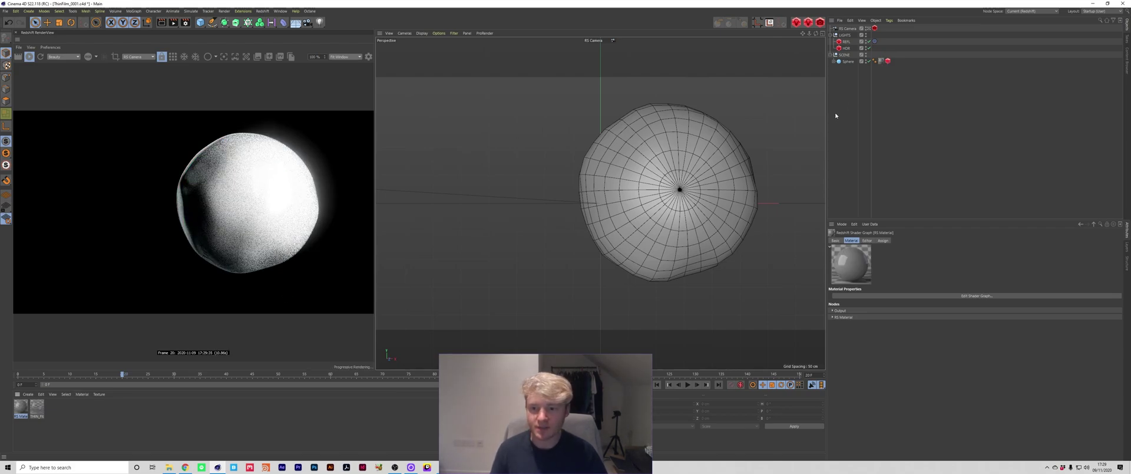
# Turn off the global streak and bloom effects in the render view's display settings.
pyautogui.click(368, 56)
pyautogui.click(355, 194)
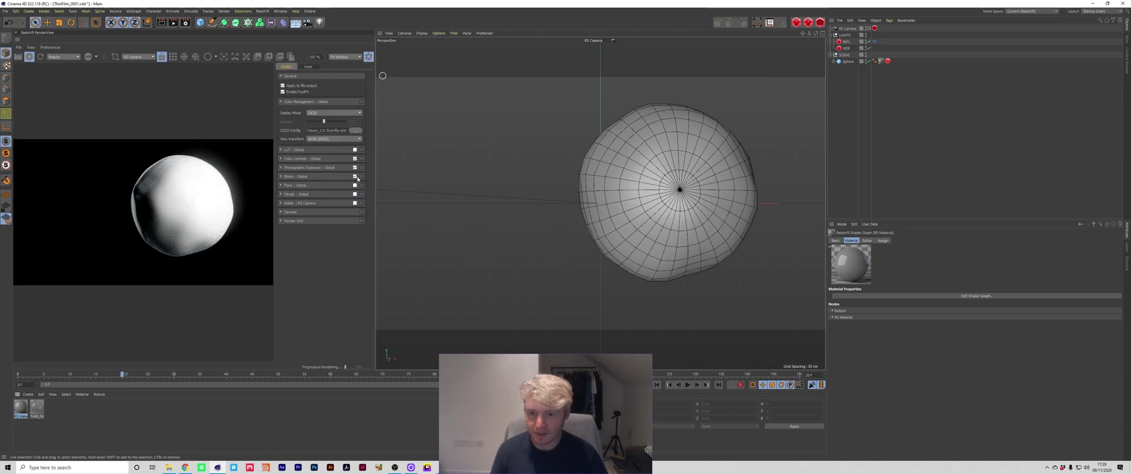
pyautogui.click(356, 177)
pyautogui.click(368, 57)
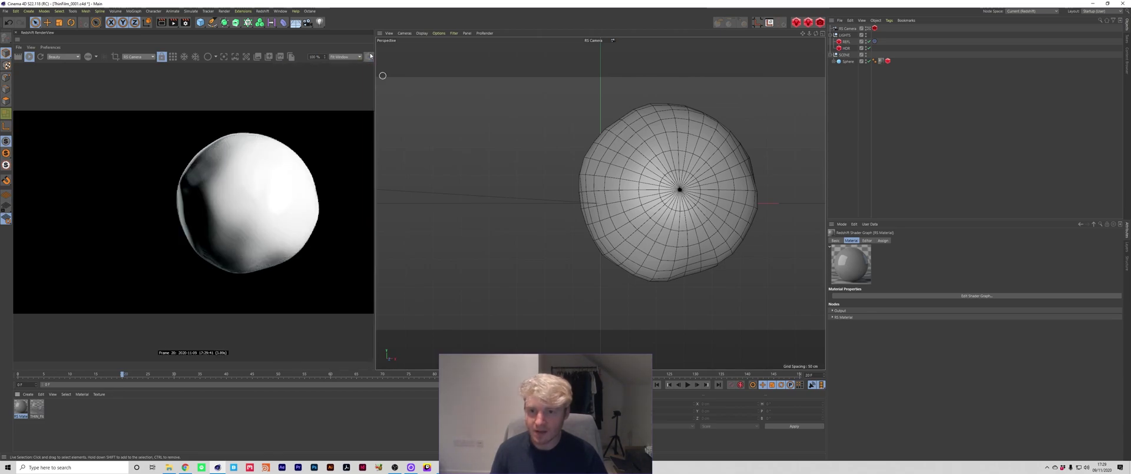
pyautogui.click(870, 42)
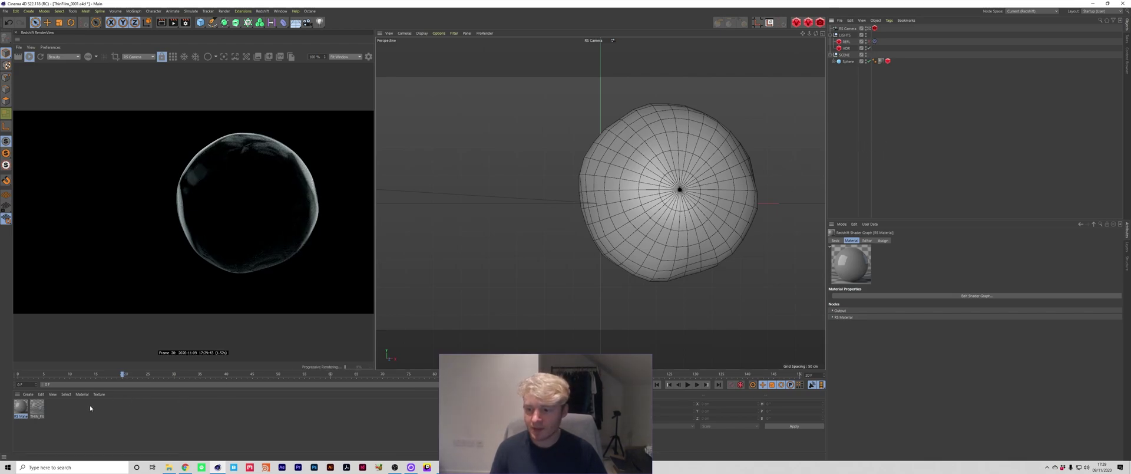
pyautogui.doubleClick(20, 410)
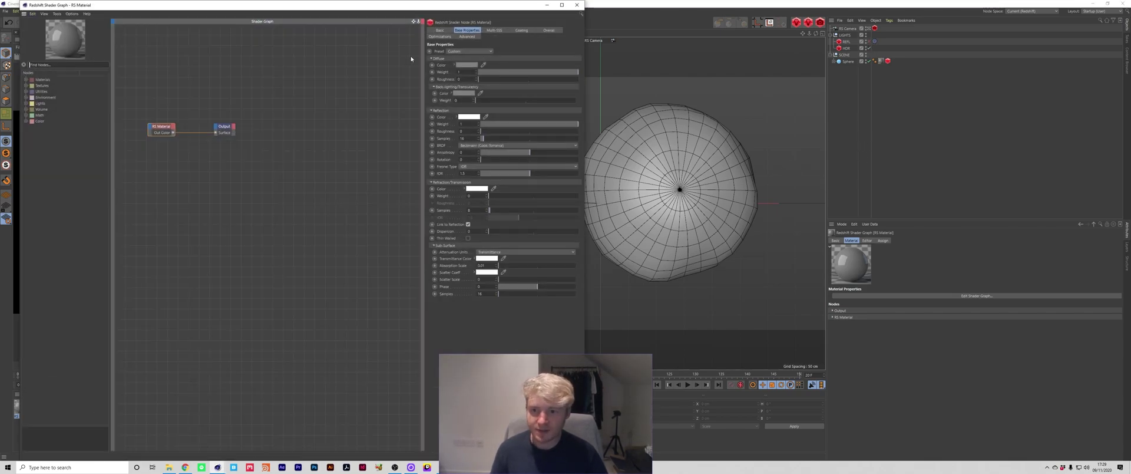
pyautogui.moveTo(377, 4); pyautogui.dragTo(809, 80)
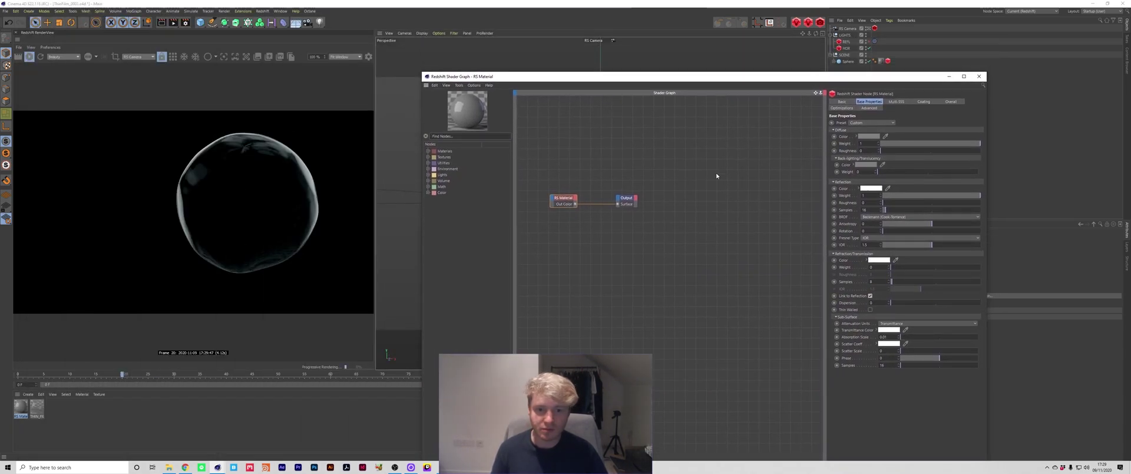
pyautogui.click(979, 76)
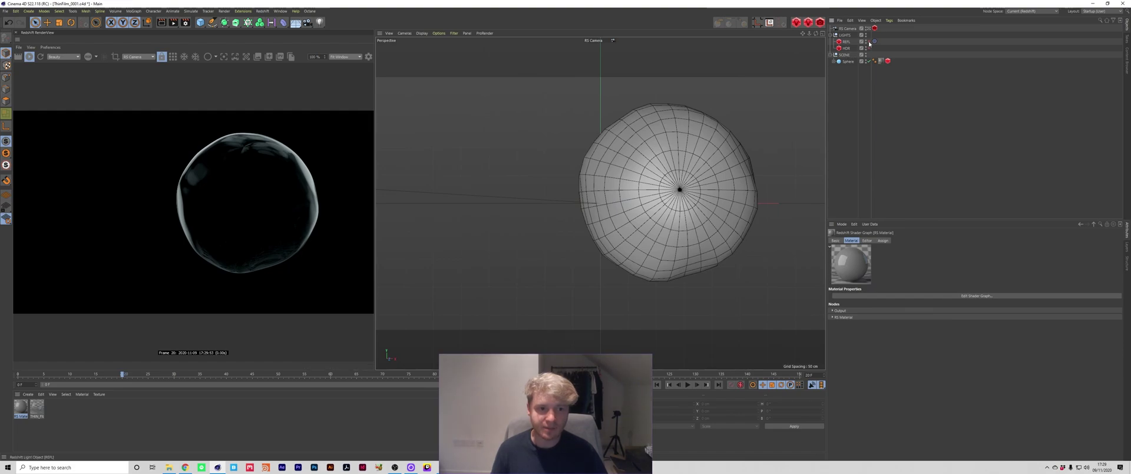
# Open the new RS Material's shader graph, place its window clear of the render, and shift both nodes to make room.
pyautogui.doubleClick(21, 410)
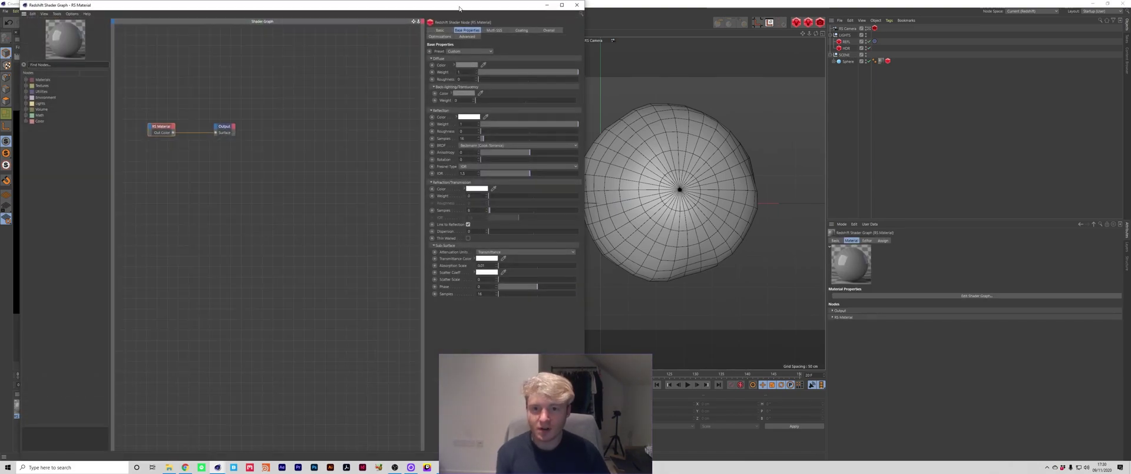
pyautogui.moveTo(460, 7); pyautogui.dragTo(838, 84)
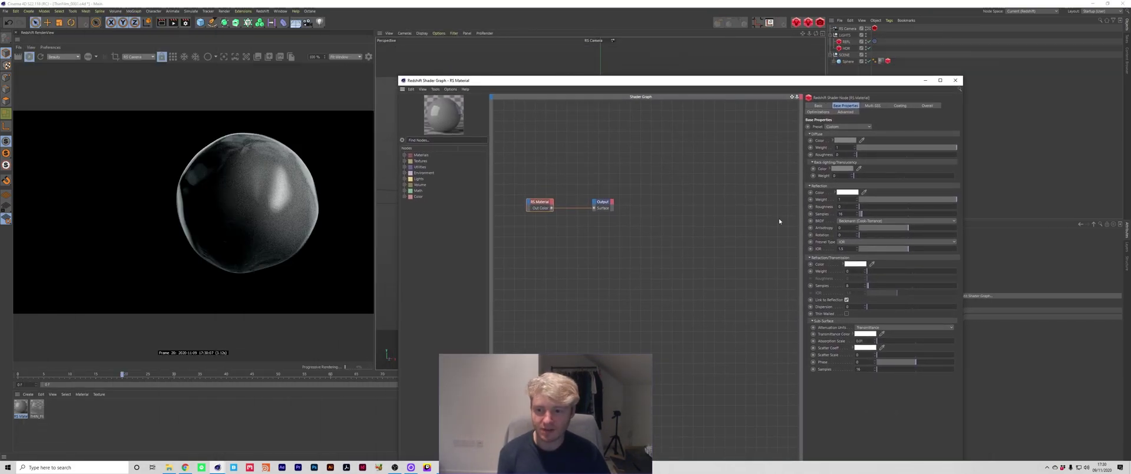
pyautogui.scroll(-2, 779, 221)
pyautogui.moveTo(743, 285); pyautogui.dragTo(591, 177)
pyautogui.moveTo(616, 212); pyautogui.dragTo(626, 230)
pyautogui.click(618, 206)
pyautogui.scroll(2, 587, 223)
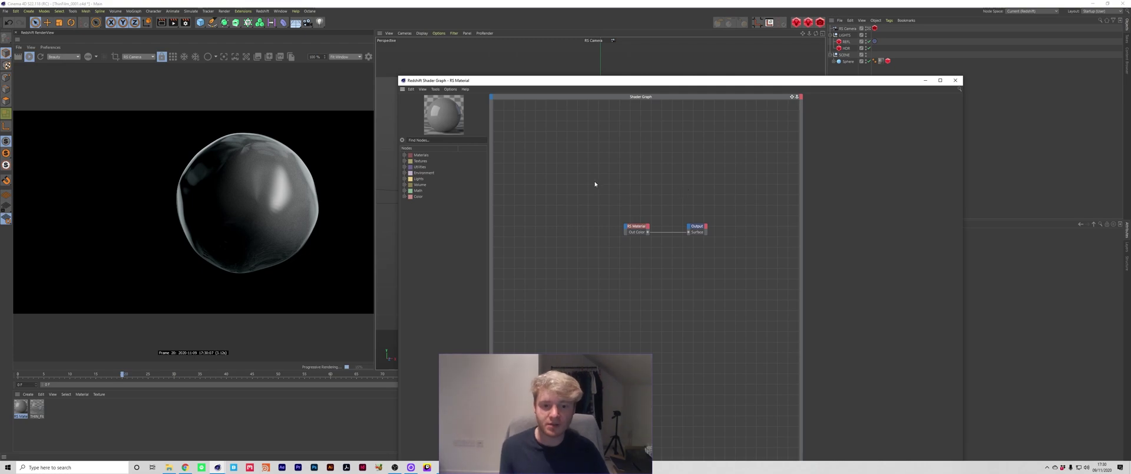
# Add a Fresnel node, connect its Out Color directly to the Output's Surface, and place it below the RS Material node.
pyautogui.press('Tab')
pyautogui.write('fresn')
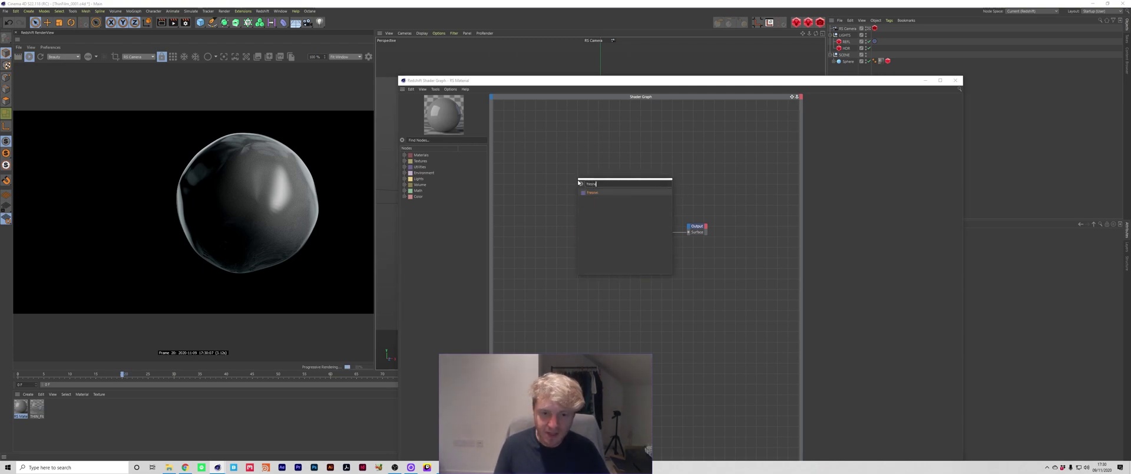
pyautogui.press('Return')
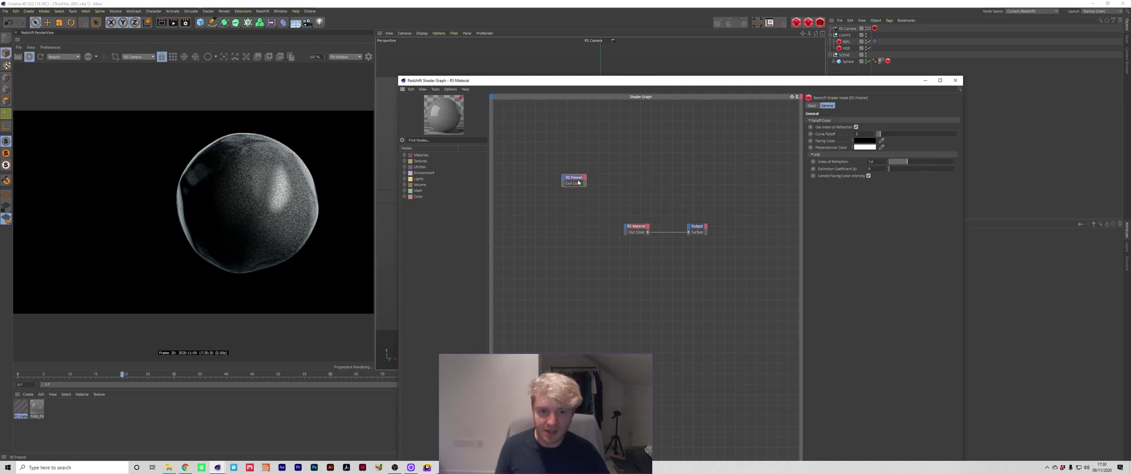
pyautogui.moveTo(579, 183); pyautogui.dragTo(689, 233)
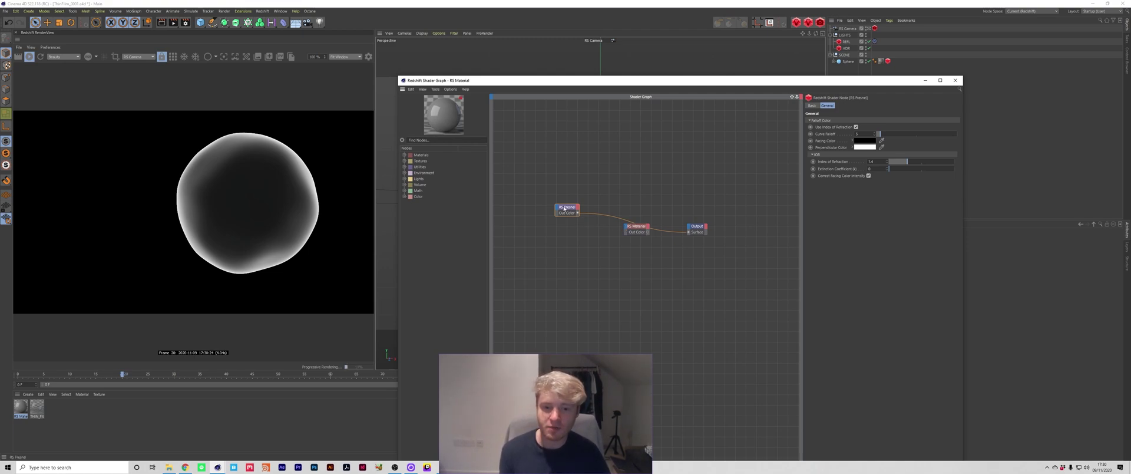
pyautogui.moveTo(563, 209); pyautogui.dragTo(577, 264)
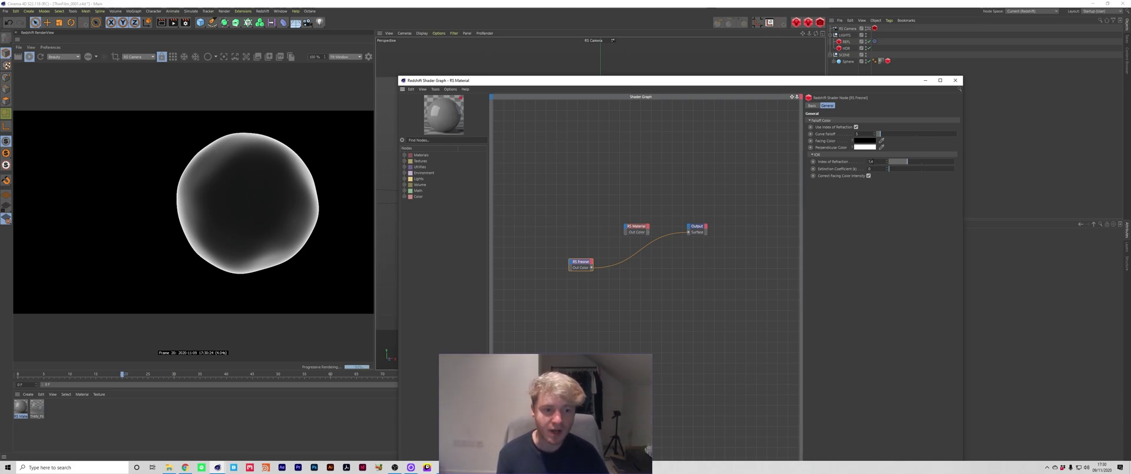
# Try several lower and higher index of refraction values on the Fresnel node to compare the edge falloff in the render.
pyautogui.click(907, 161)
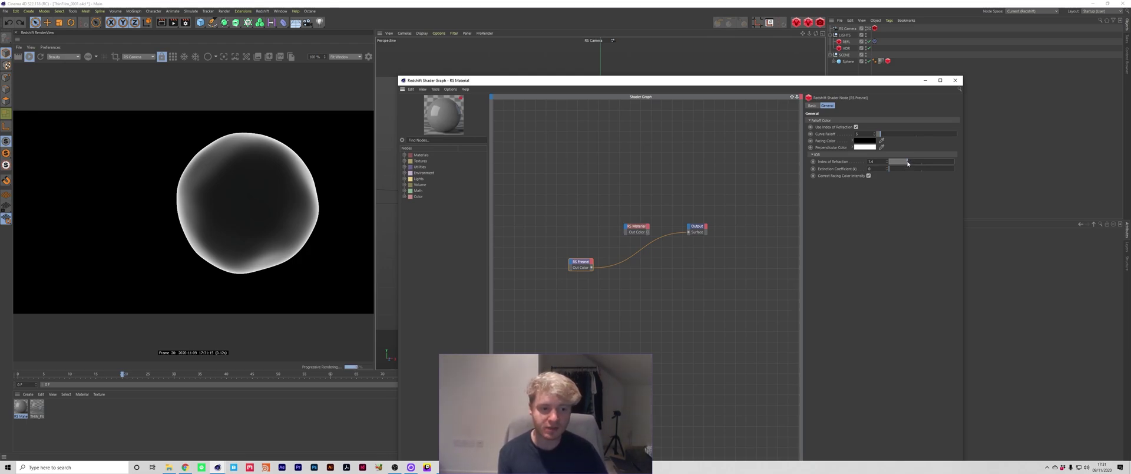
pyautogui.moveTo(909, 164); pyautogui.dragTo(904, 163)
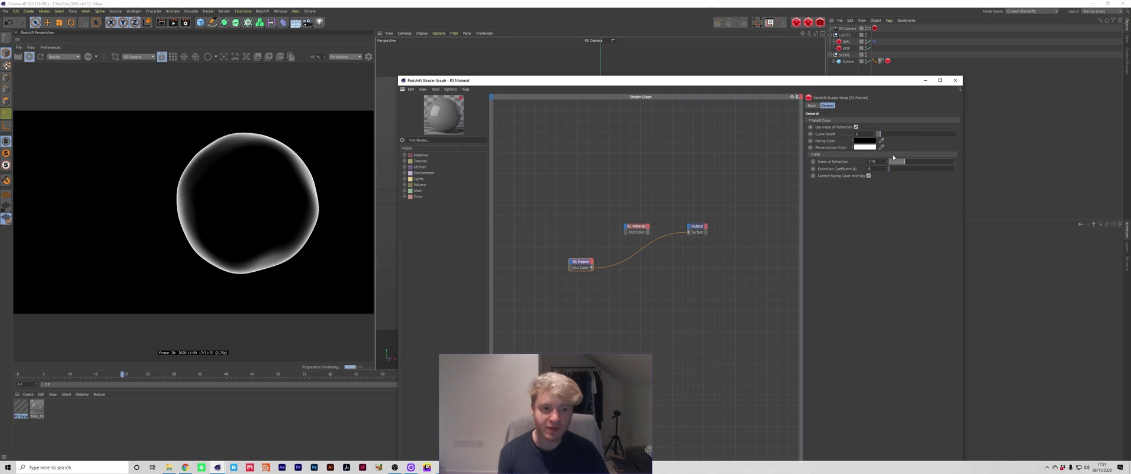
pyautogui.moveTo(903, 165); pyautogui.dragTo(903, 166)
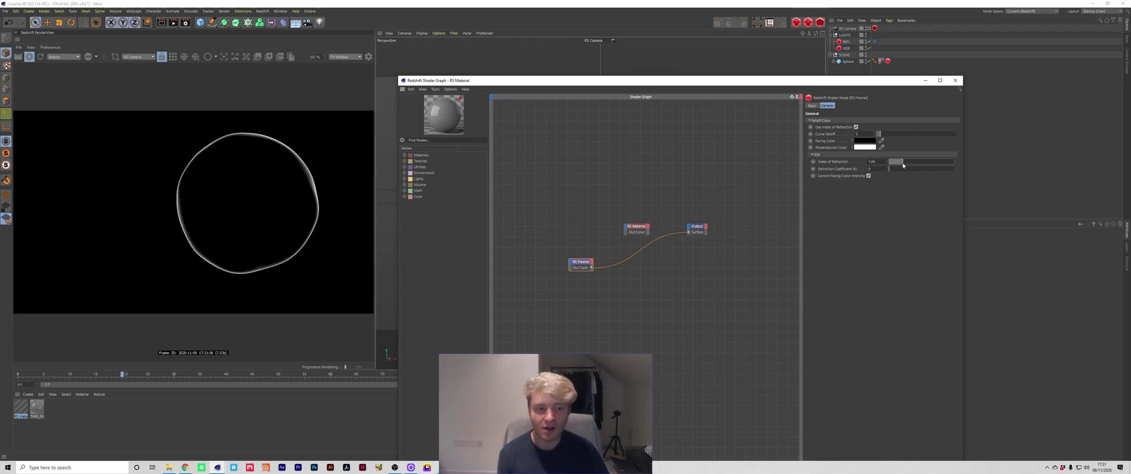
pyautogui.moveTo(902, 161); pyautogui.dragTo(920, 165)
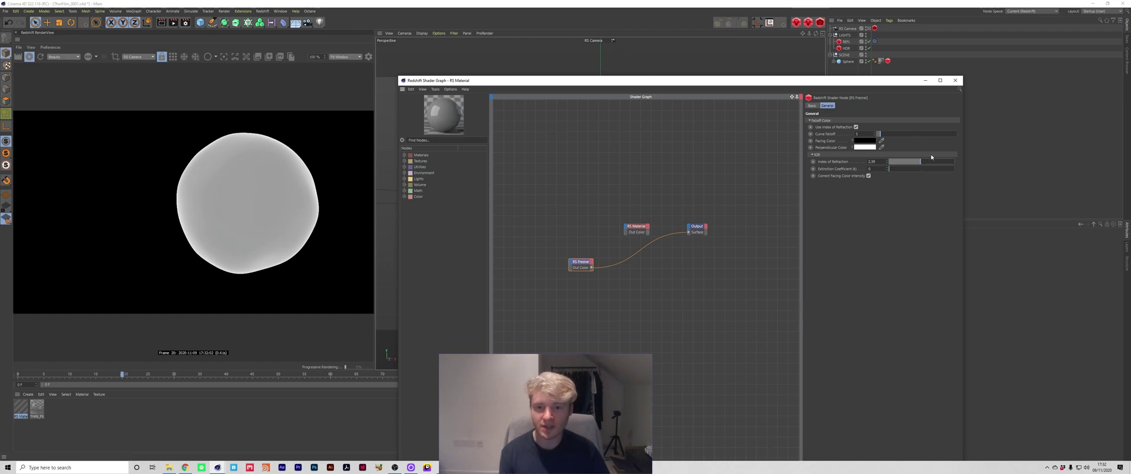
pyautogui.moveTo(925, 164); pyautogui.dragTo(904, 166)
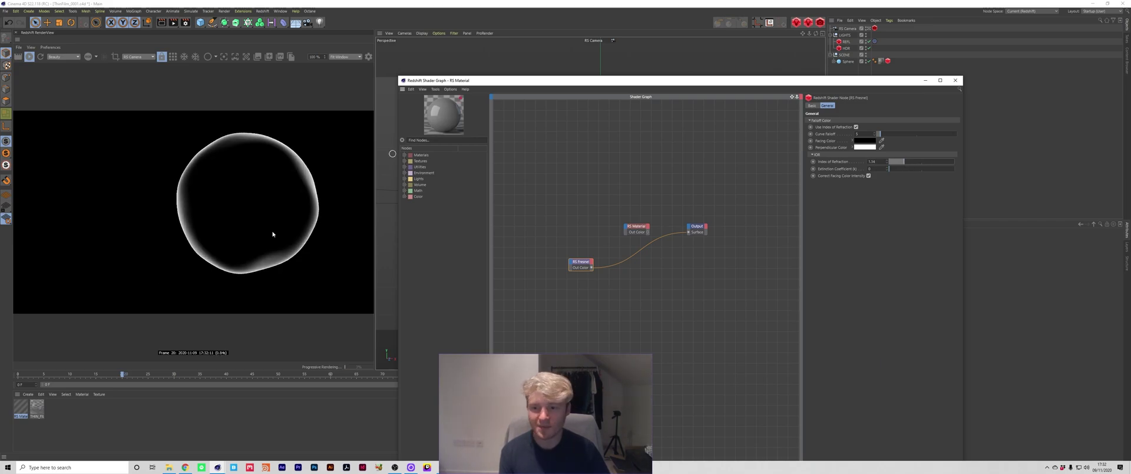
# Connect the Fresnel node to the RS Material's reflection color and reconnect the RS Material to the Output's Surface.
pyautogui.moveTo(586, 258); pyautogui.dragTo(626, 228)
pyautogui.moveTo(678, 244)
pyautogui.click(729, 245)
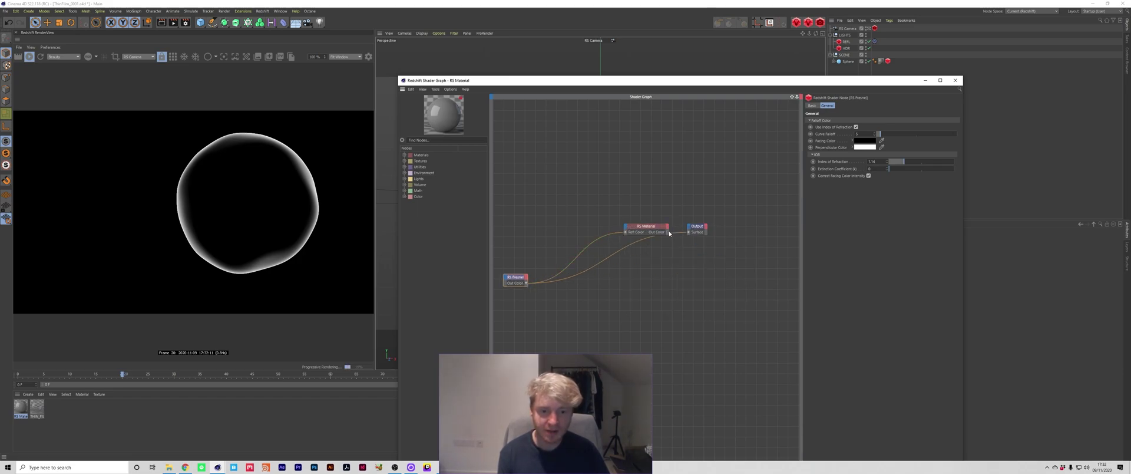
pyautogui.moveTo(690, 234); pyautogui.dragTo(689, 232)
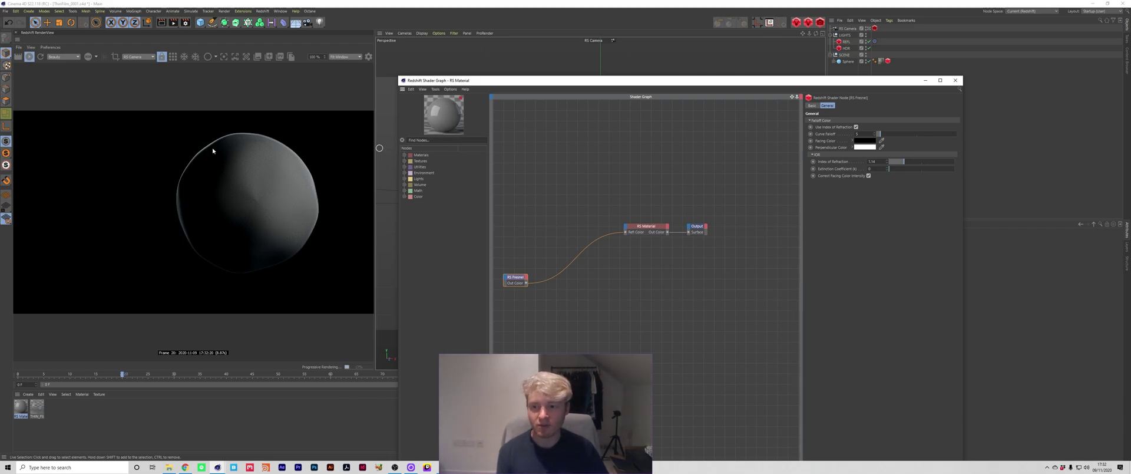
# Remove the Fresnel link to the RS Material's reflection color and reconnect it to compare the reflections with and without it.
pyautogui.click(561, 271)
pyautogui.press('Delete')
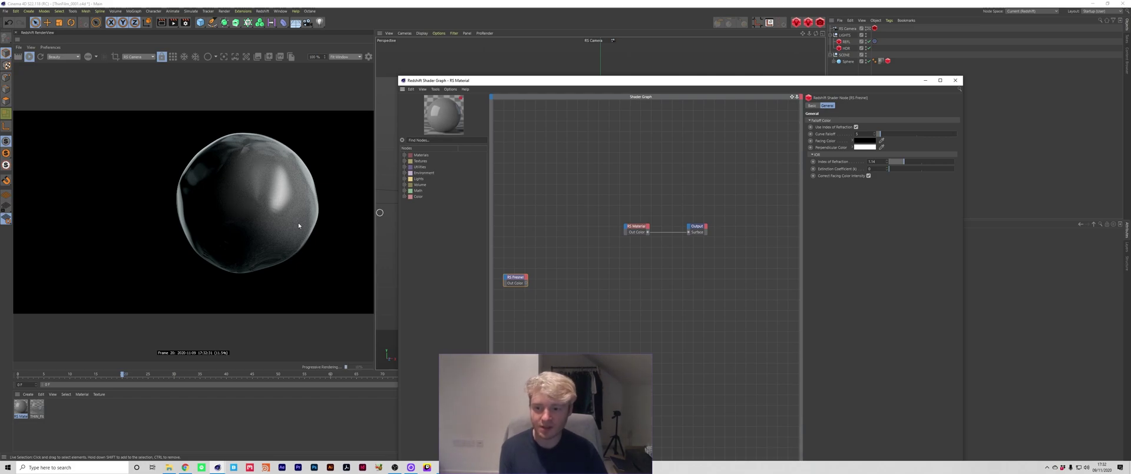
pyautogui.moveTo(527, 283); pyautogui.dragTo(636, 229)
pyautogui.moveTo(516, 276); pyautogui.dragTo(549, 242)
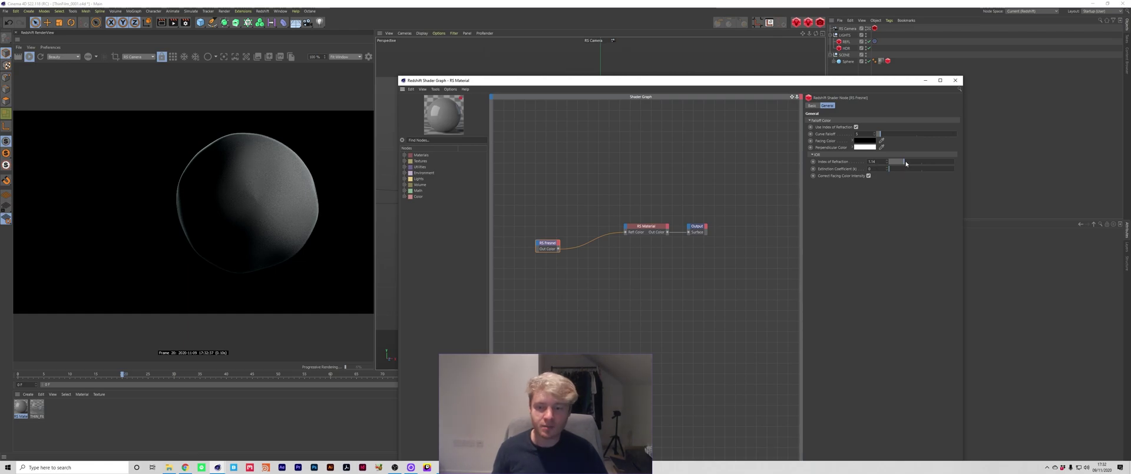
# Test a much higher index of refraction on the Fresnel node and set it to 1.4.
pyautogui.moveTo(906, 163); pyautogui.dragTo(938, 165)
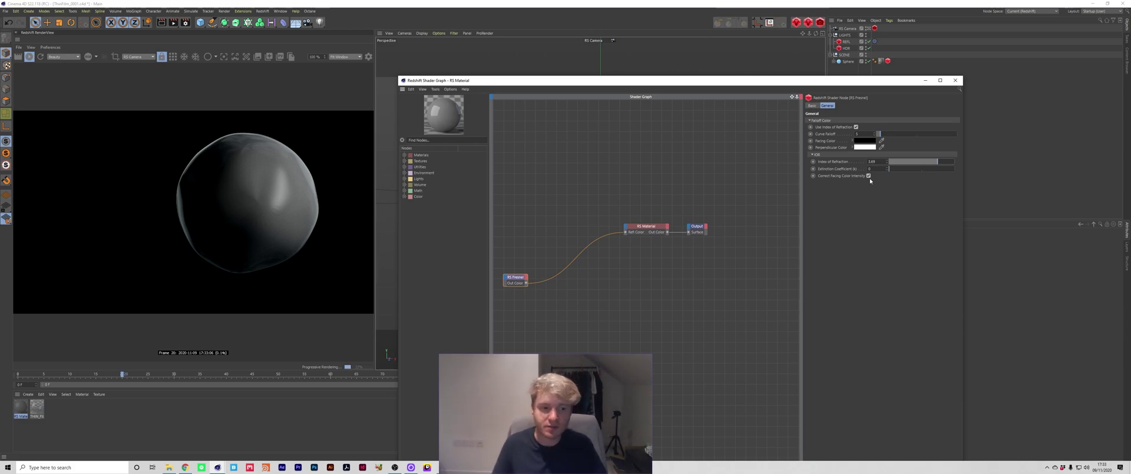
pyautogui.click(904, 161)
pyautogui.write('.4')
pyautogui.press('Return')
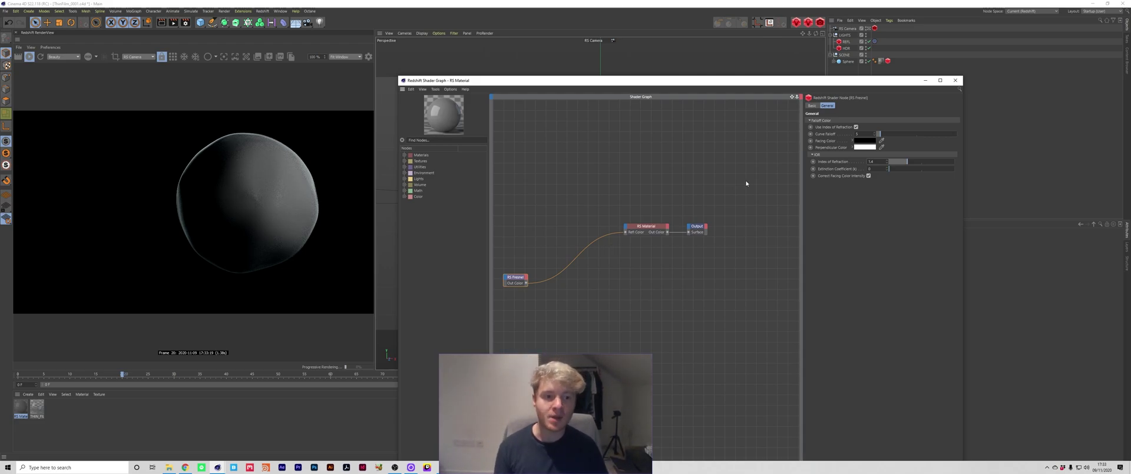
# Connect the Fresnel node directly to the Output's Surface and compare its falloff with Use Index of Refraction off and on.
pyautogui.moveTo(527, 283); pyautogui.dragTo(688, 232)
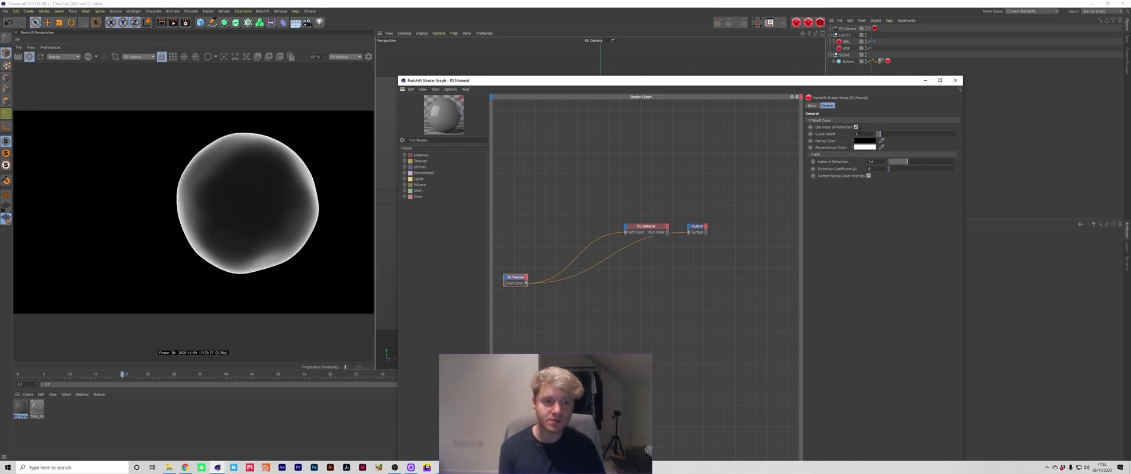
pyautogui.click(856, 127)
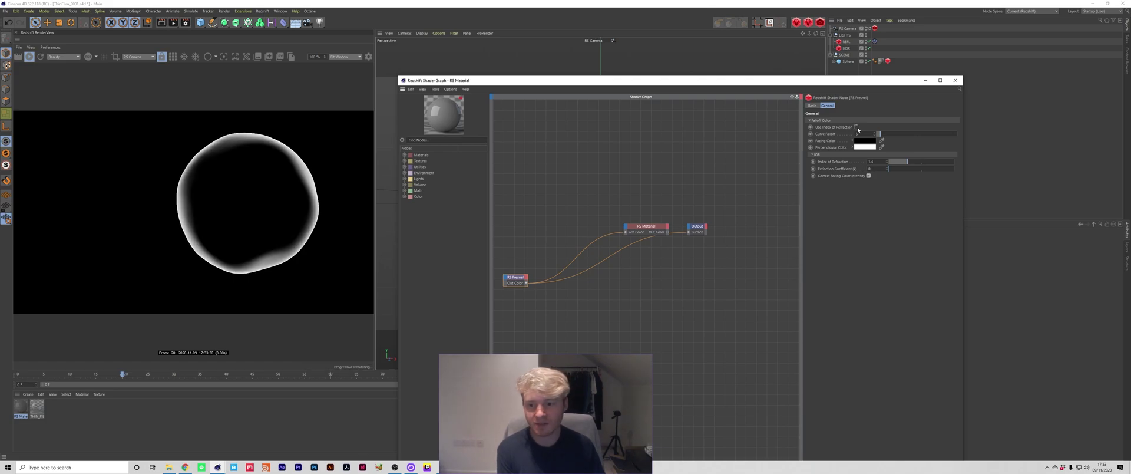
pyautogui.moveTo(880, 135); pyautogui.dragTo(881, 140)
pyautogui.click(856, 127)
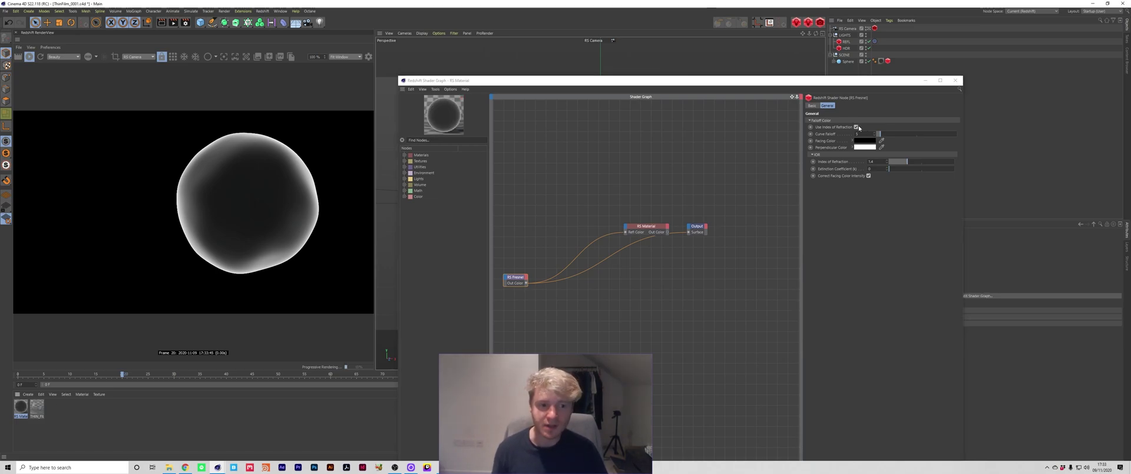
# Adjust the Fresnel node's index of refraction to about 0.99 while testing a slight extinction coefficient.
pyautogui.click(904, 164)
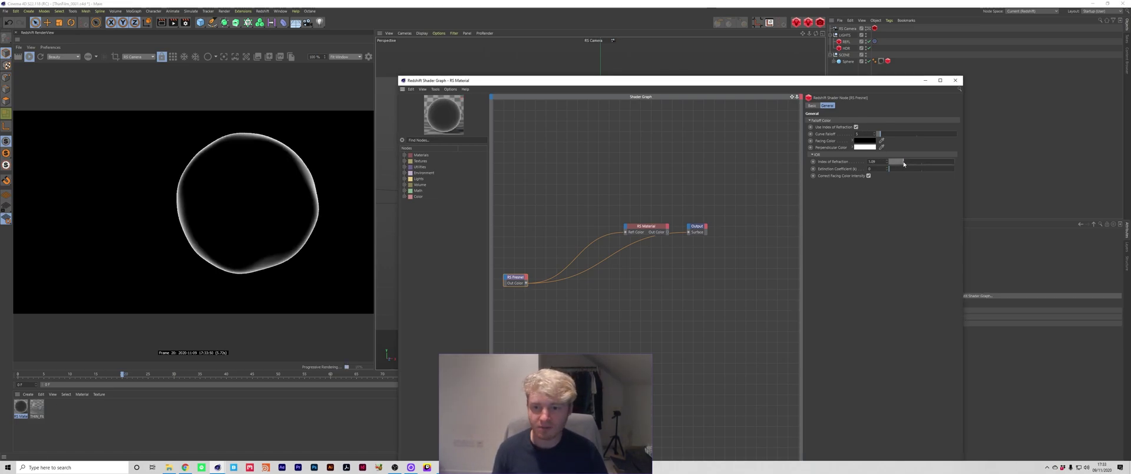
pyautogui.moveTo(904, 164); pyautogui.dragTo(904, 165)
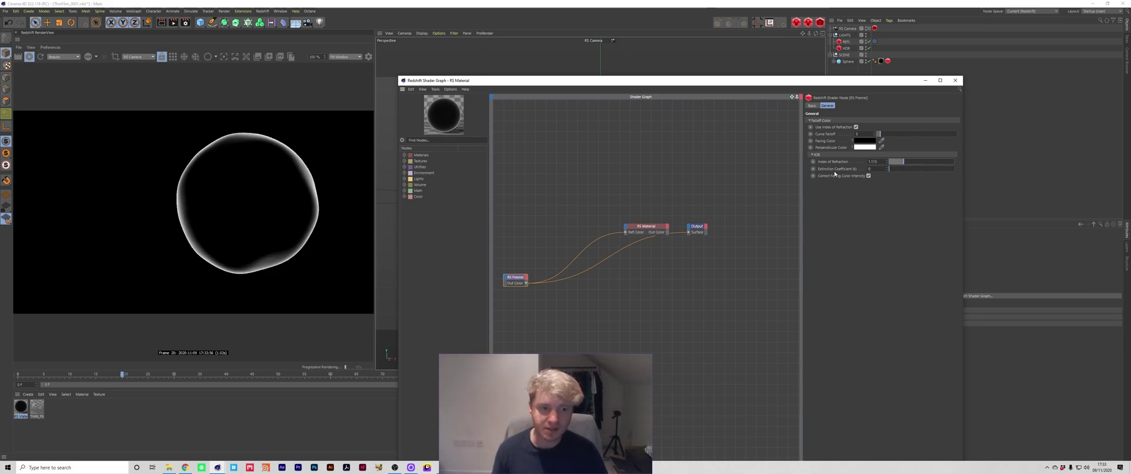
pyautogui.moveTo(889, 171); pyautogui.dragTo(891, 172)
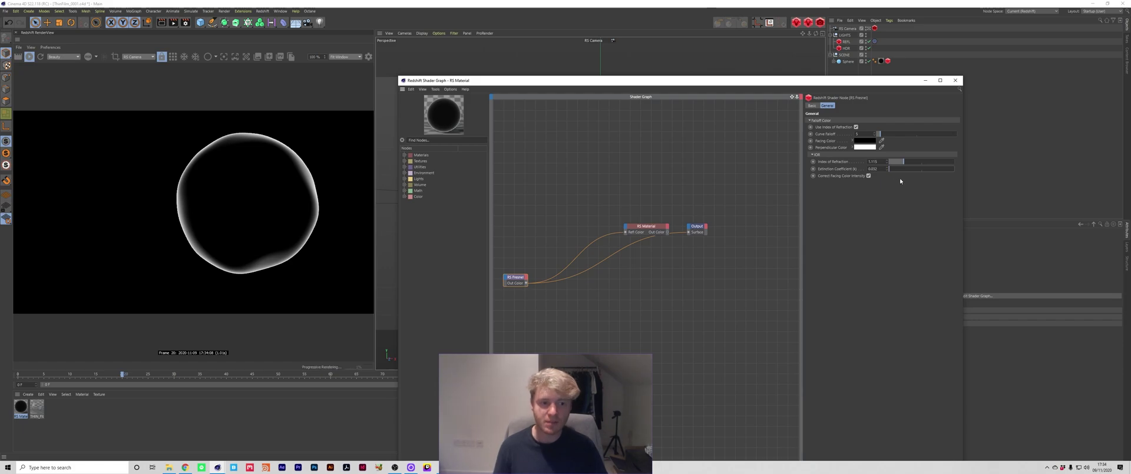
pyautogui.click(903, 161)
pyautogui.click(903, 164)
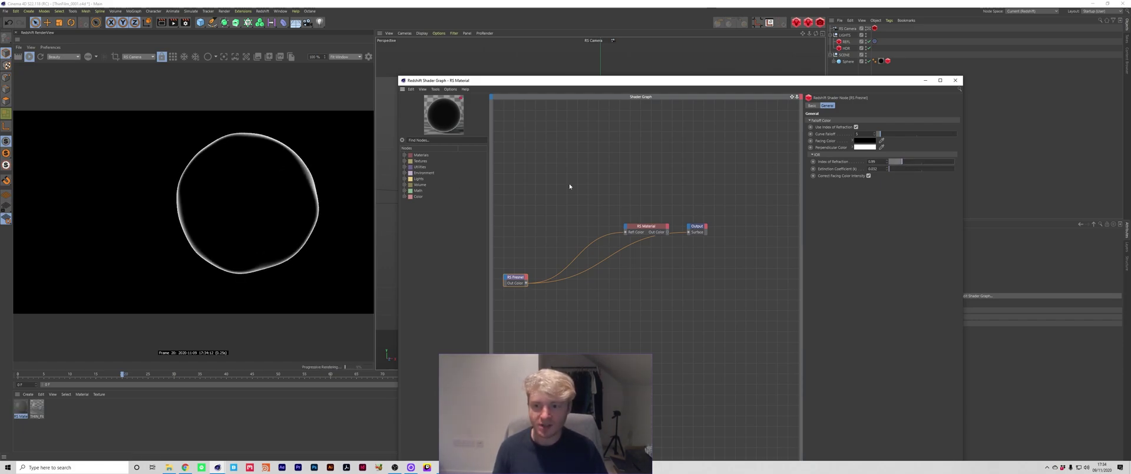
# Raise the Fresnel node's extinction coefficient to about 0.272 to widen the bright falloff at the sphere's edge.
pyautogui.click(889, 168)
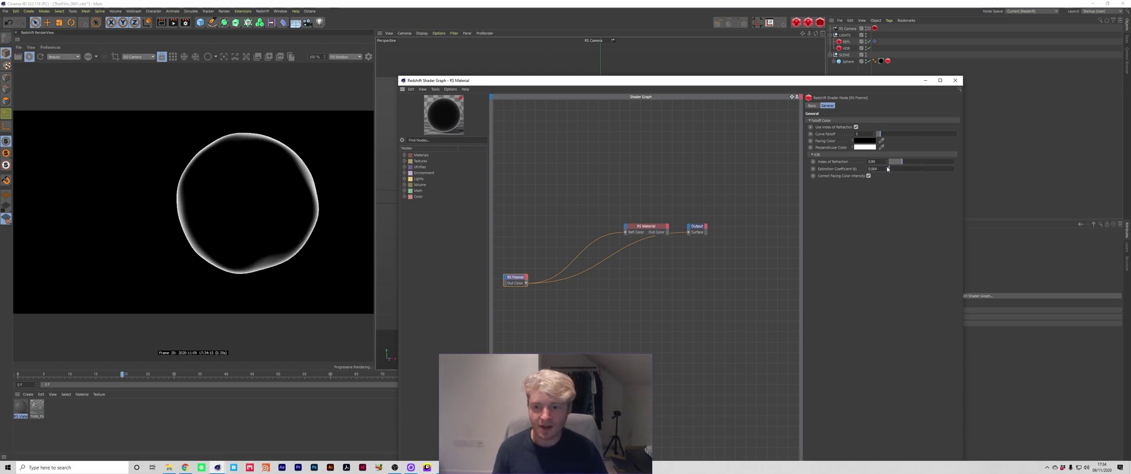
pyautogui.click(888, 168)
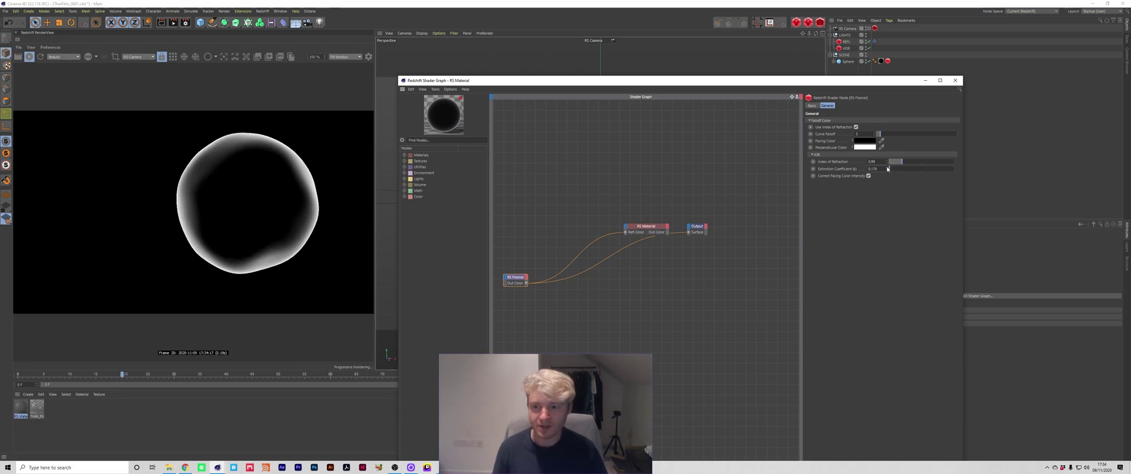
pyautogui.click(888, 168)
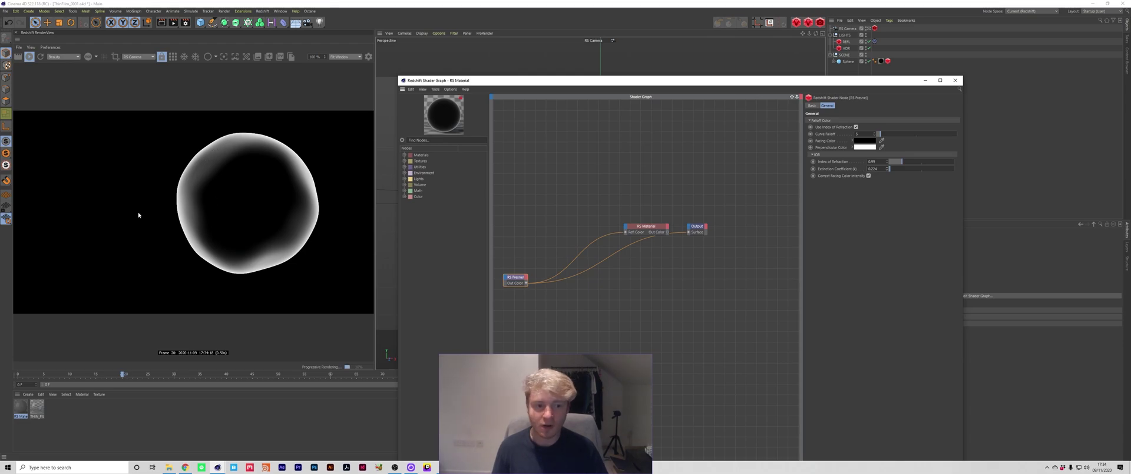
pyautogui.click(897, 169)
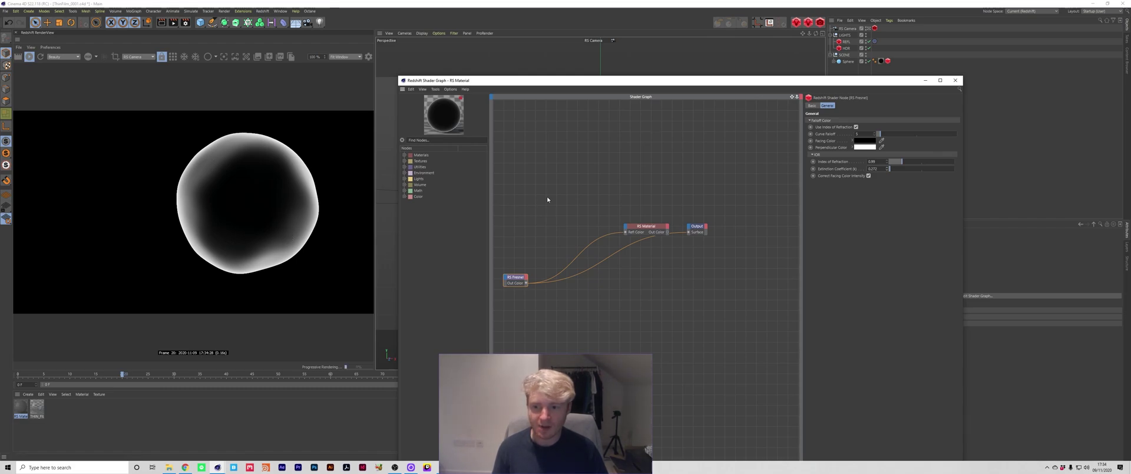
# Reconnect the RS Material to the Output's Surface and line up the Fresnel and RS Material nodes in a row.
pyautogui.click(665, 231)
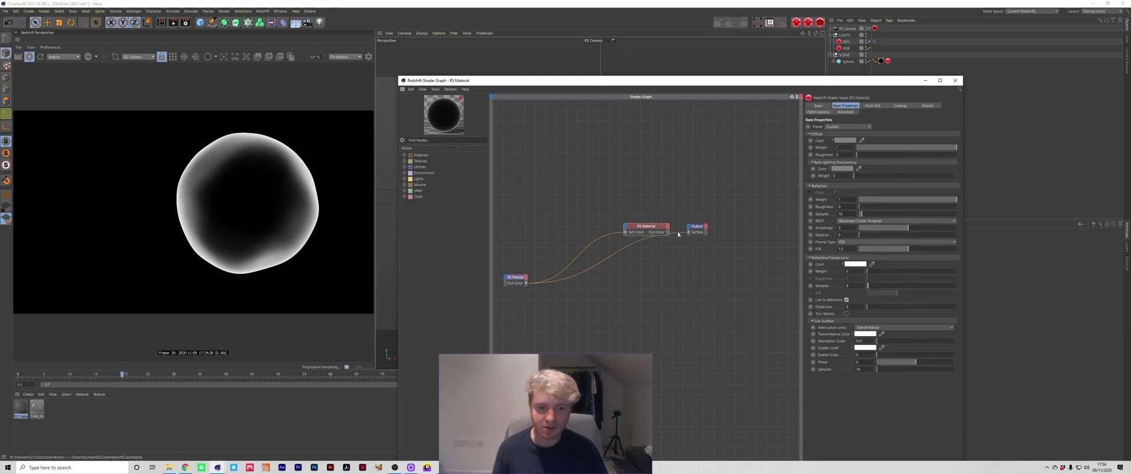
pyautogui.moveTo(668, 232); pyautogui.dragTo(688, 232)
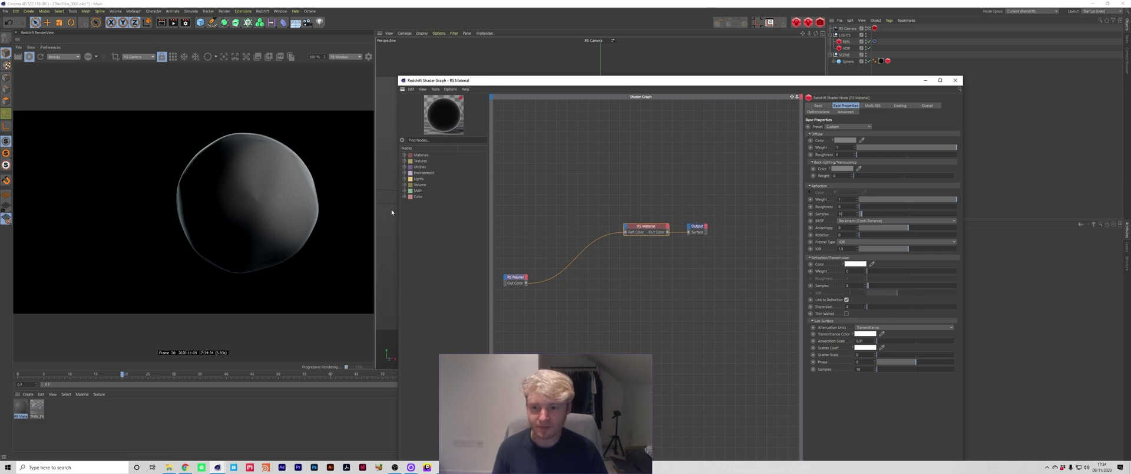
pyautogui.click(515, 277)
pyautogui.moveTo(516, 277); pyautogui.dragTo(547, 238)
pyautogui.click(649, 227)
pyautogui.moveTo(650, 229); pyautogui.dragTo(634, 236)
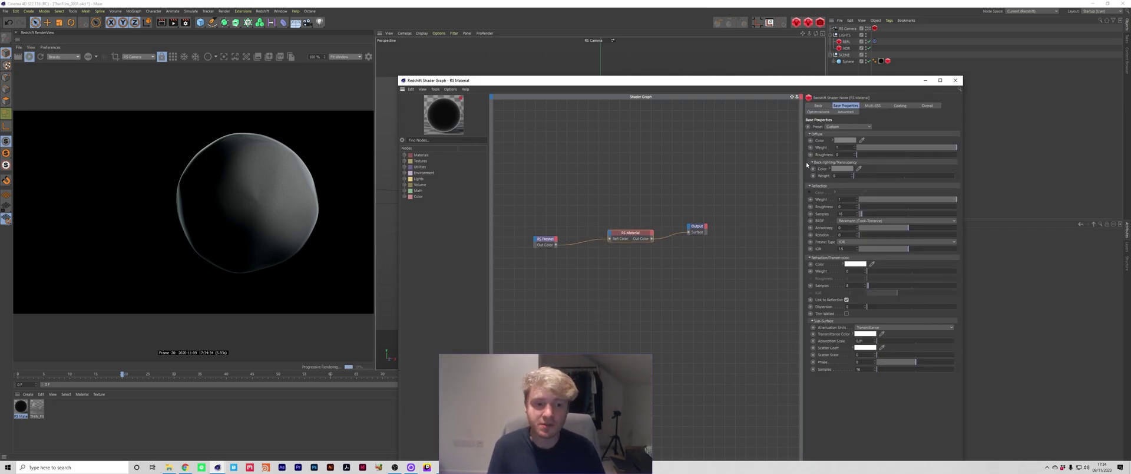
# Give the RS Material the Water preset with Thin Walled enabled and a reflection roughness of 0.2.
pyautogui.click(829, 126)
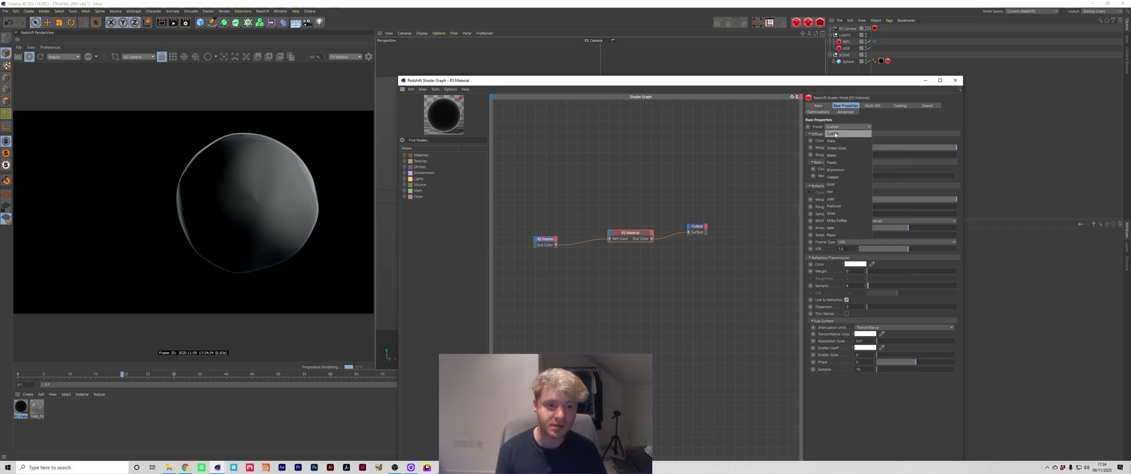
pyautogui.click(834, 155)
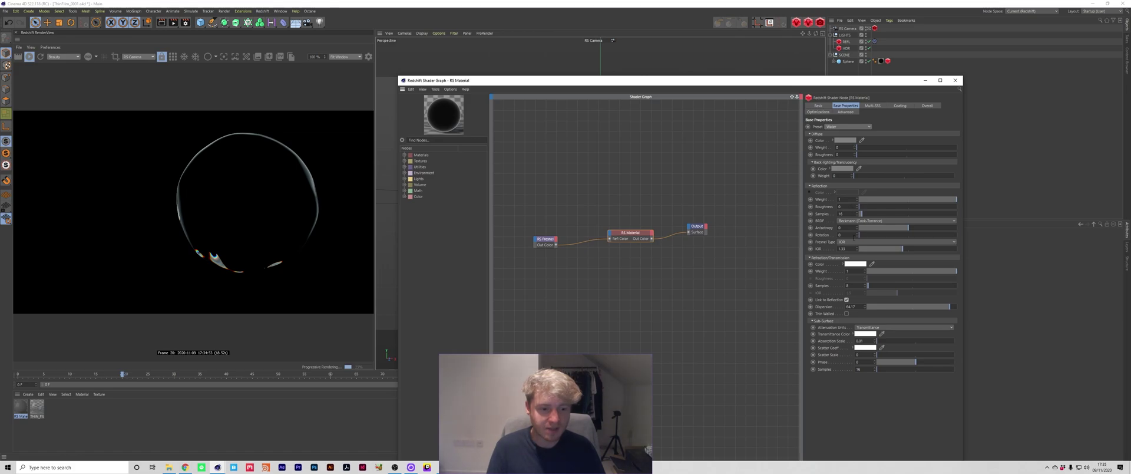
pyautogui.click(846, 313)
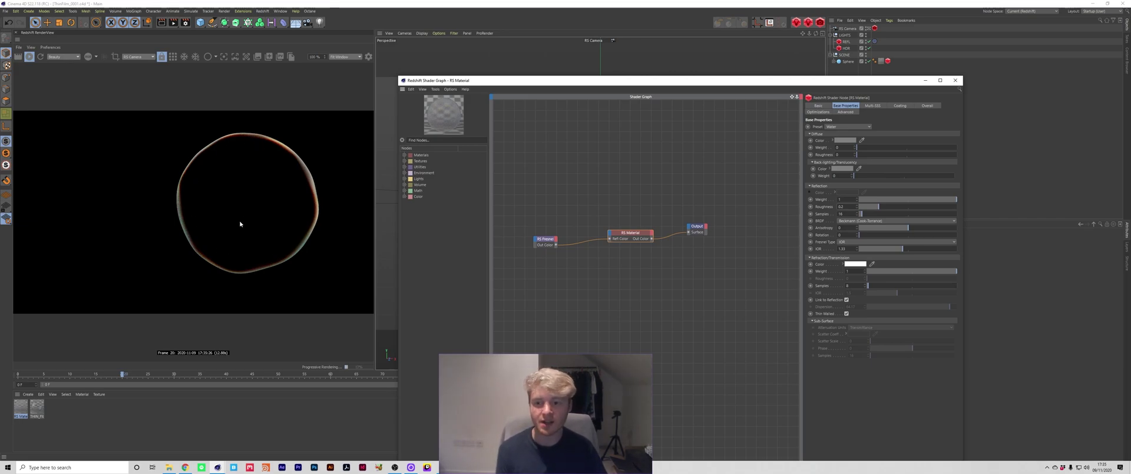
pyautogui.click(618, 214)
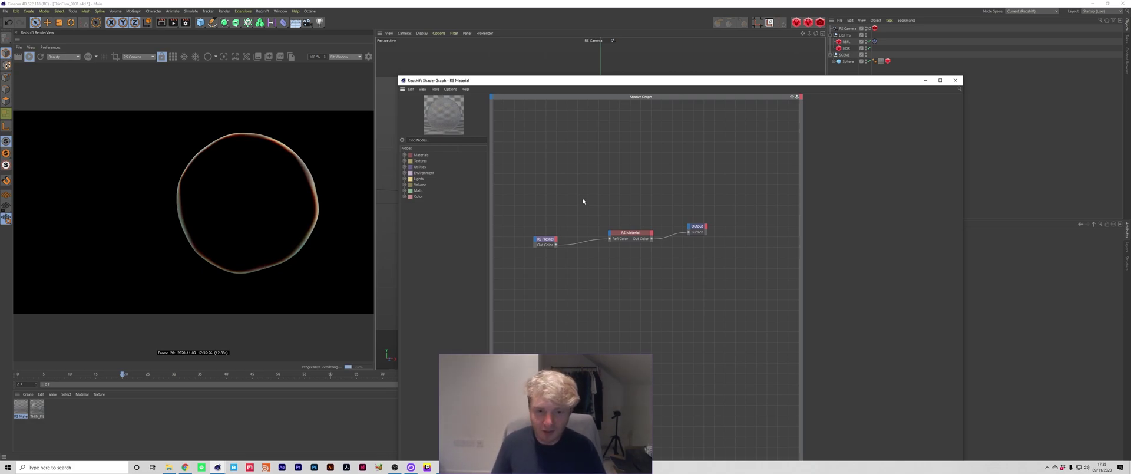
# Add an RS Ramp node to the graph and space it and the Fresnel node out before the RS Material.
pyautogui.doubleClick(583, 201)
pyautogui.write('ramp')
pyautogui.press('Return')
pyautogui.moveTo(584, 201); pyautogui.dragTo(585, 205)
pyautogui.moveTo(544, 242); pyautogui.dragTo(532, 250)
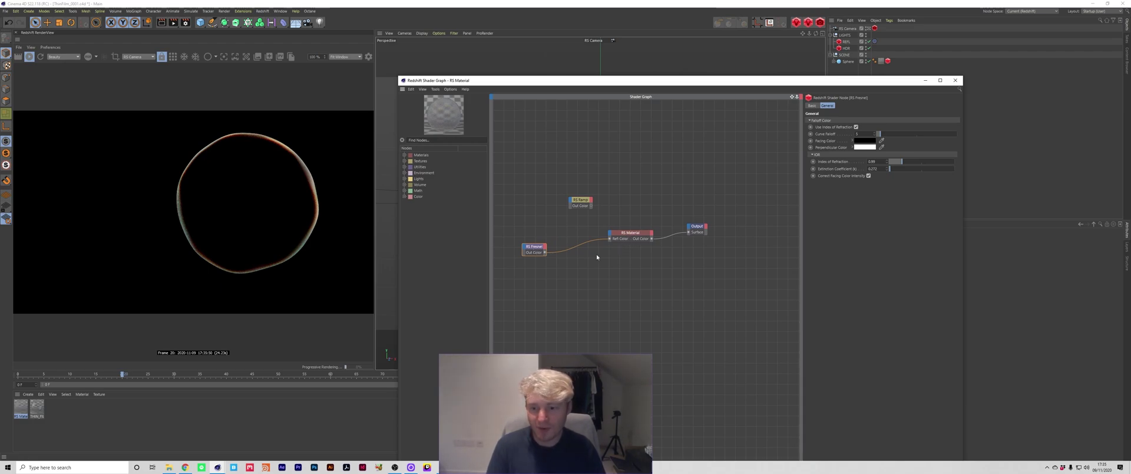
pyautogui.moveTo(580, 200); pyautogui.dragTo(574, 206)
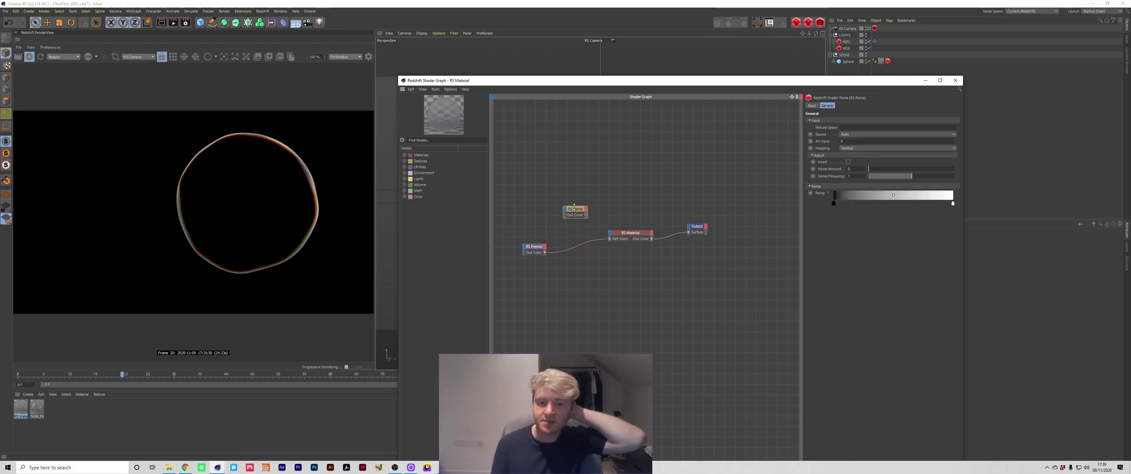
# Route the Fresnel's output into the Ramp's input and the Ramp's output into the RS Material's reflection color.
pyautogui.click(546, 253)
pyautogui.moveTo(544, 251); pyautogui.dragTo(610, 239)
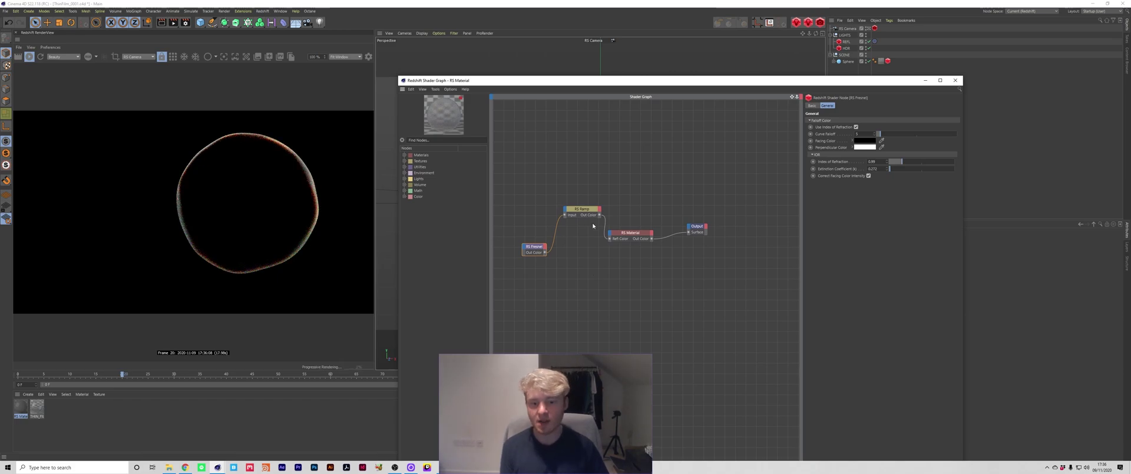
pyautogui.moveTo(586, 211); pyautogui.dragTo(584, 215)
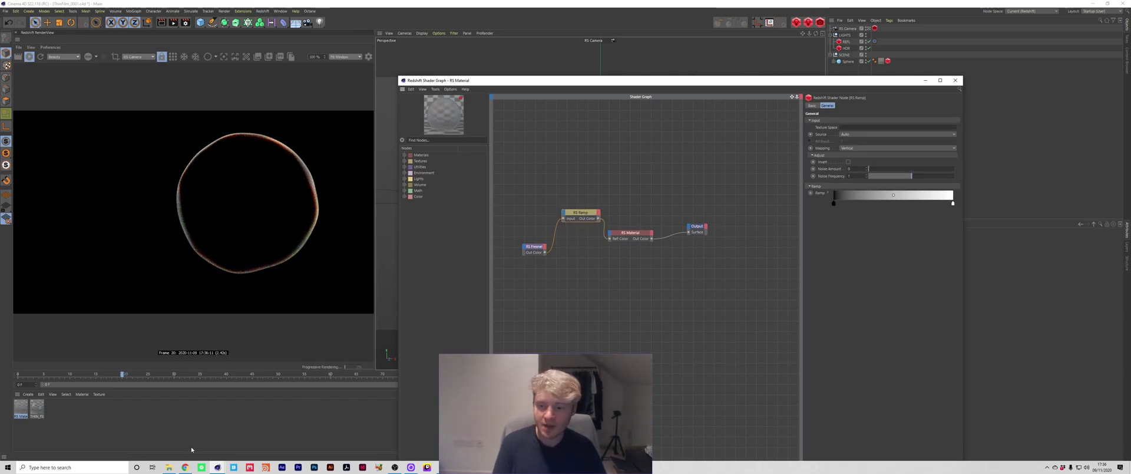
# Switch to the ColorPy page in the browser and examine its thin film color spectra for soap bubbles and oil slicks.
pyautogui.click(185, 468)
pyautogui.click(150, 7)
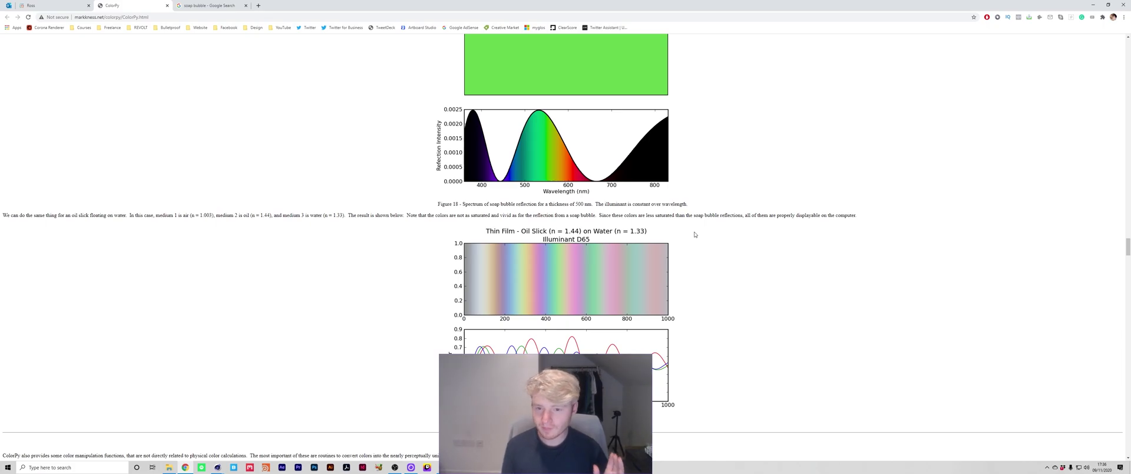
pyautogui.scroll(15, 695, 235)
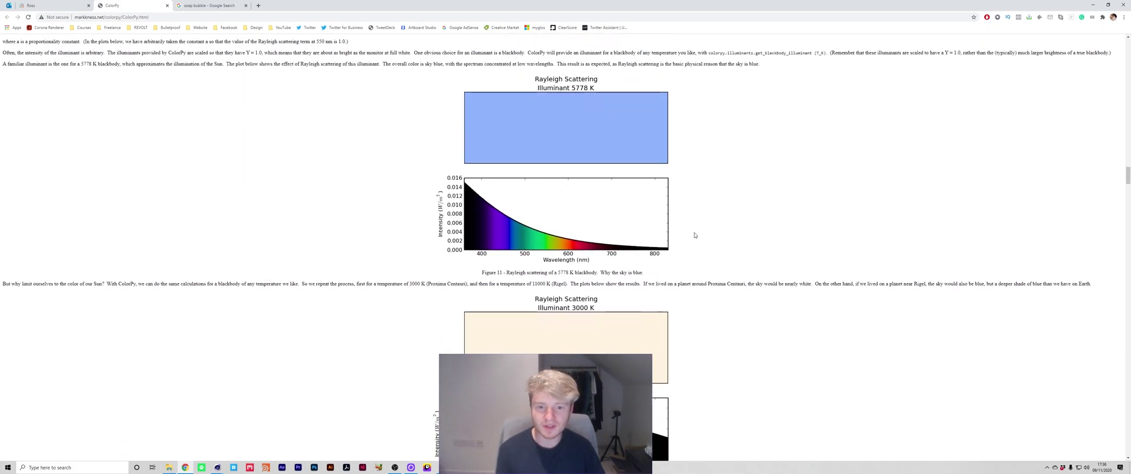
pyautogui.scroll(15, 695, 235)
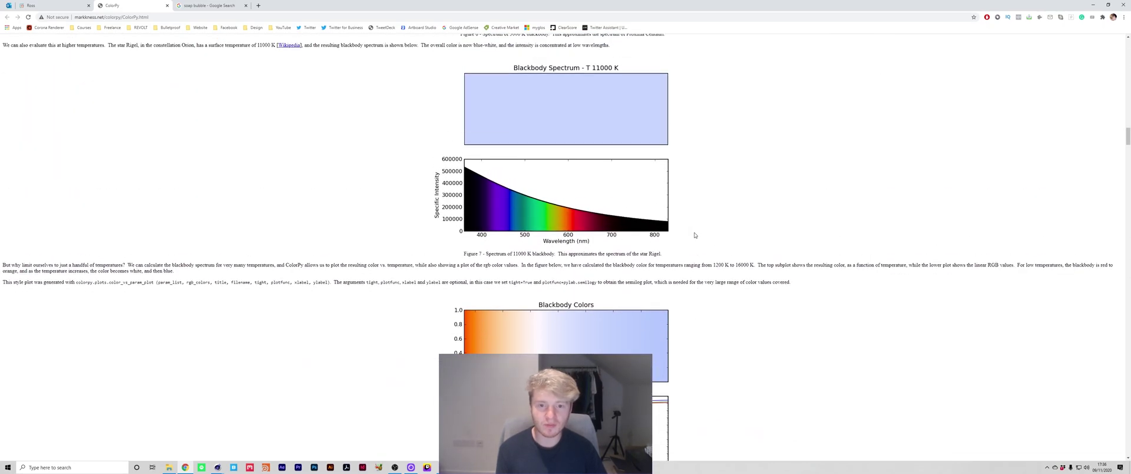
pyautogui.scroll(4, 694, 235)
pyautogui.scroll(-4, 694, 235)
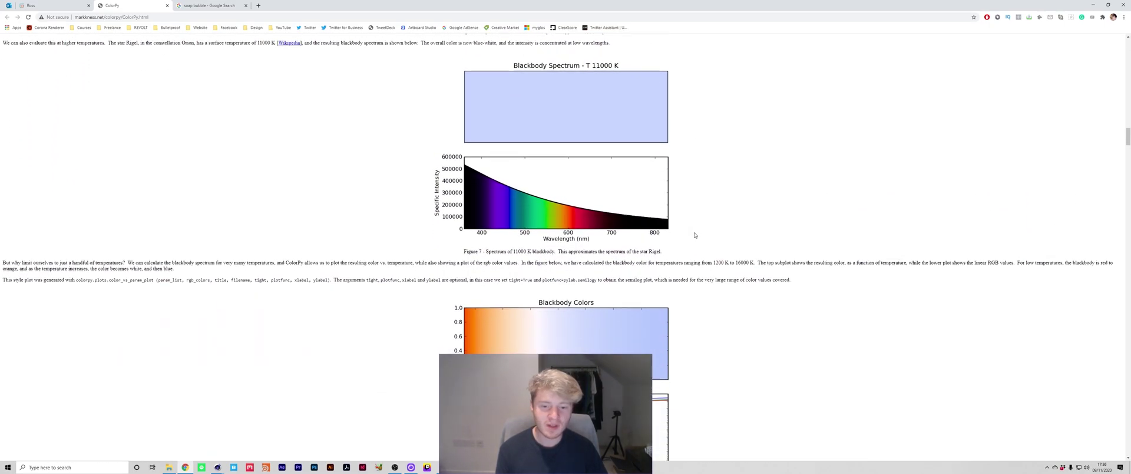
pyautogui.scroll(-15, 694, 235)
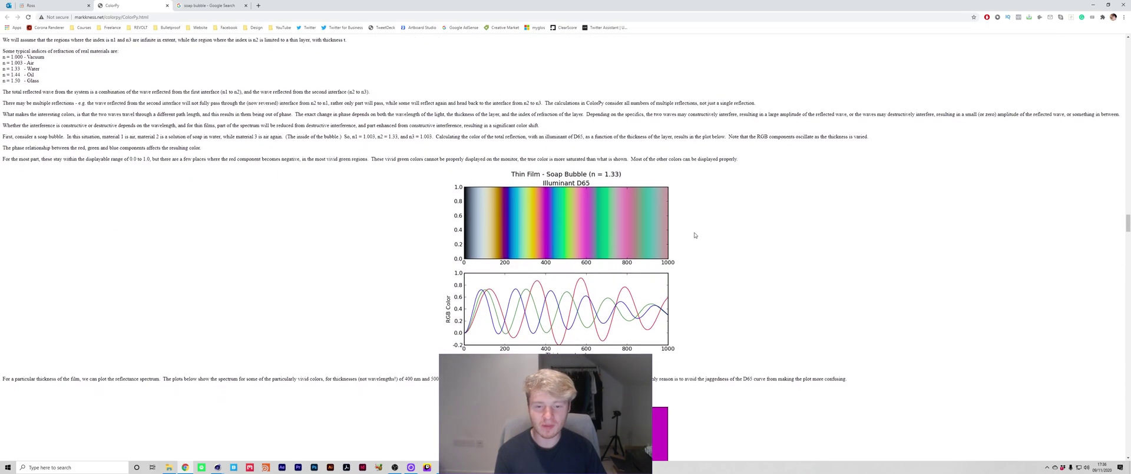
pyautogui.scroll(-10, 694, 235)
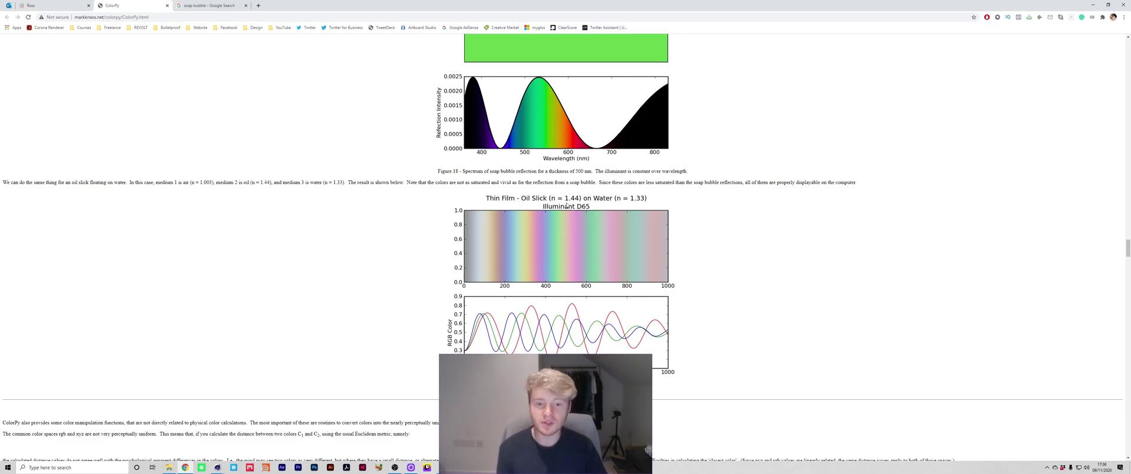
pyautogui.moveTo(570, 199); pyautogui.dragTo(574, 198)
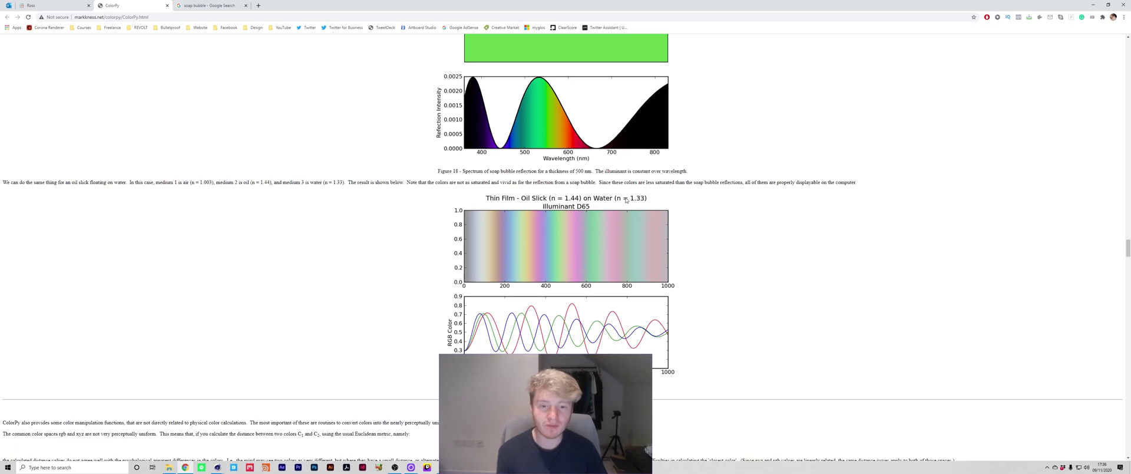
# Return to the Redshift shader graph and compare the RS Material's IOR with the water index on the ColorPy page.
pyautogui.moveTo(217, 467)
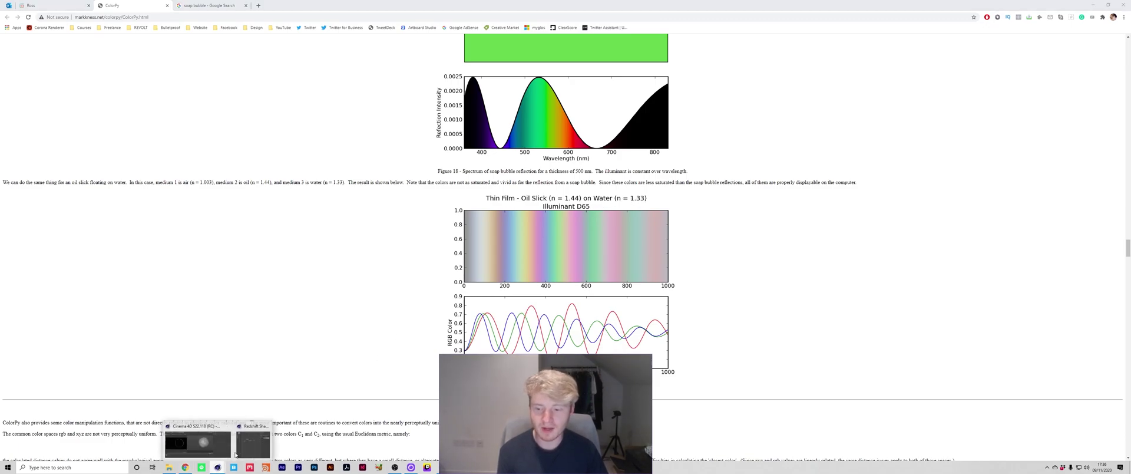
pyautogui.moveTo(218, 445)
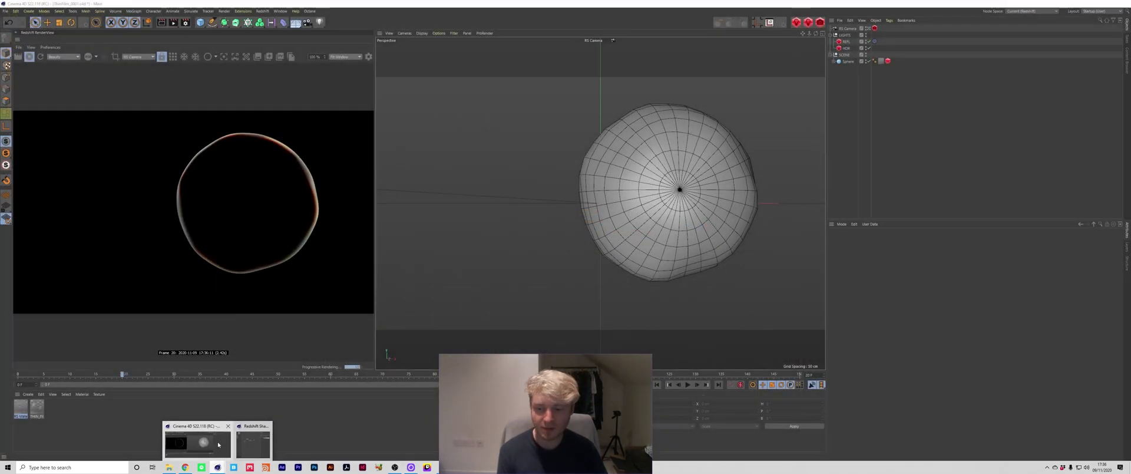
pyautogui.click(253, 443)
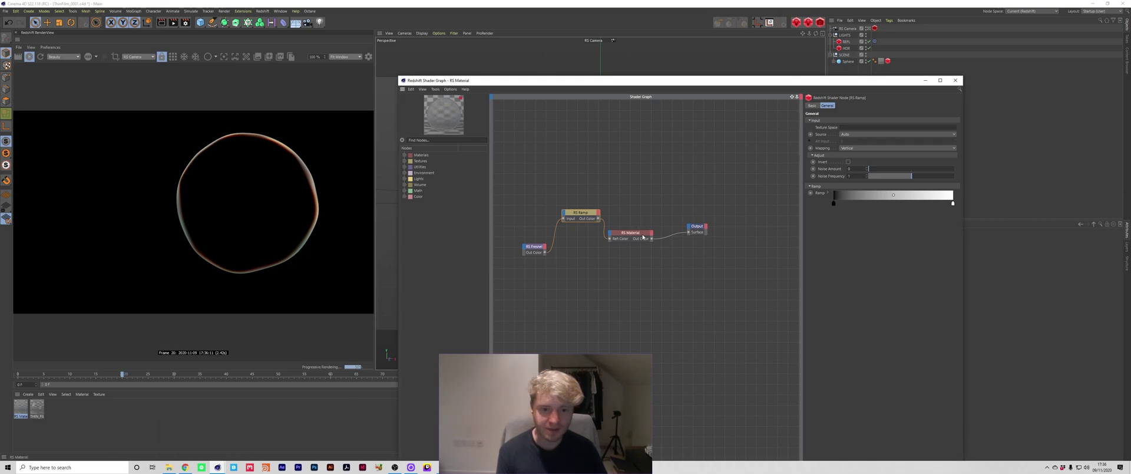
pyautogui.doubleClick(843, 248)
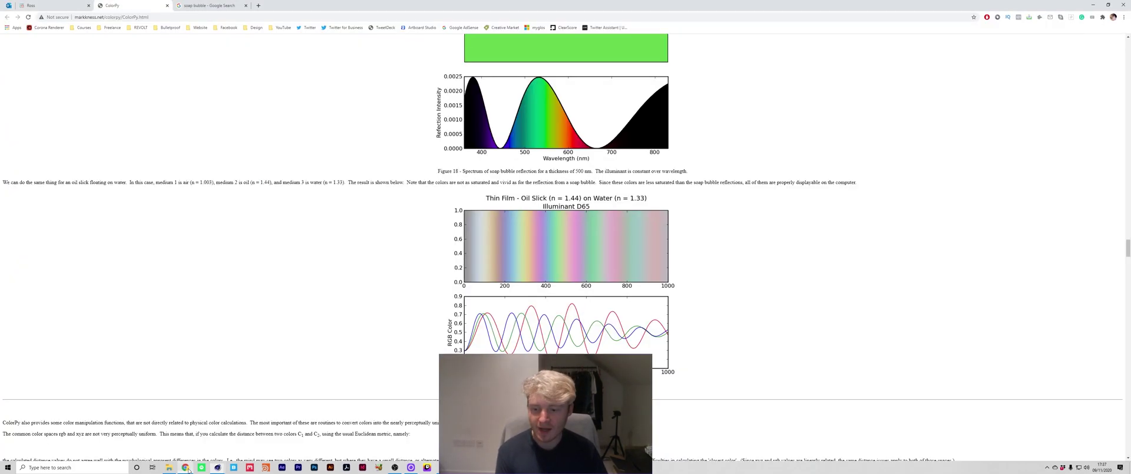
pyautogui.hotkey('alt', 'Tab')
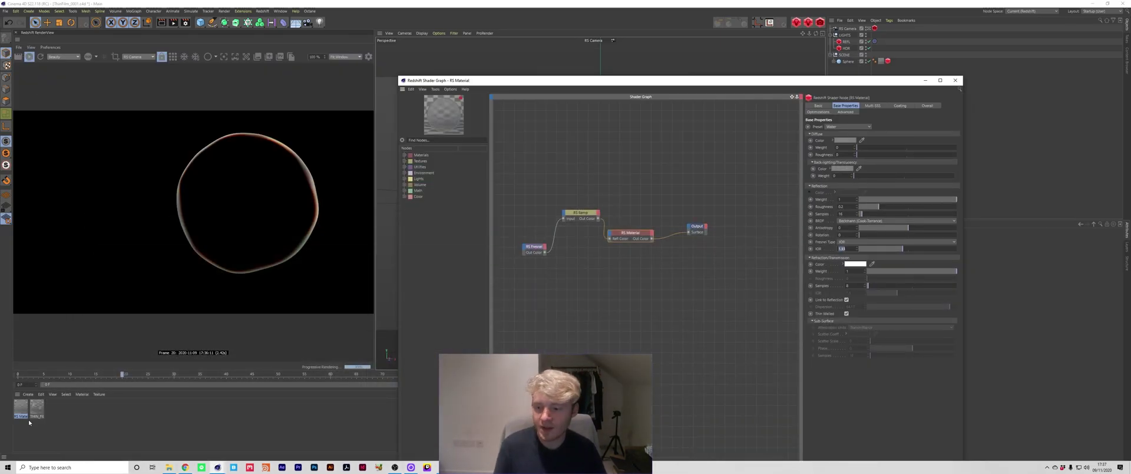
# Copy the multicolored thin film RS Ramp from the finished thin film material into the new RS Material's graph.
pyautogui.click(37, 407)
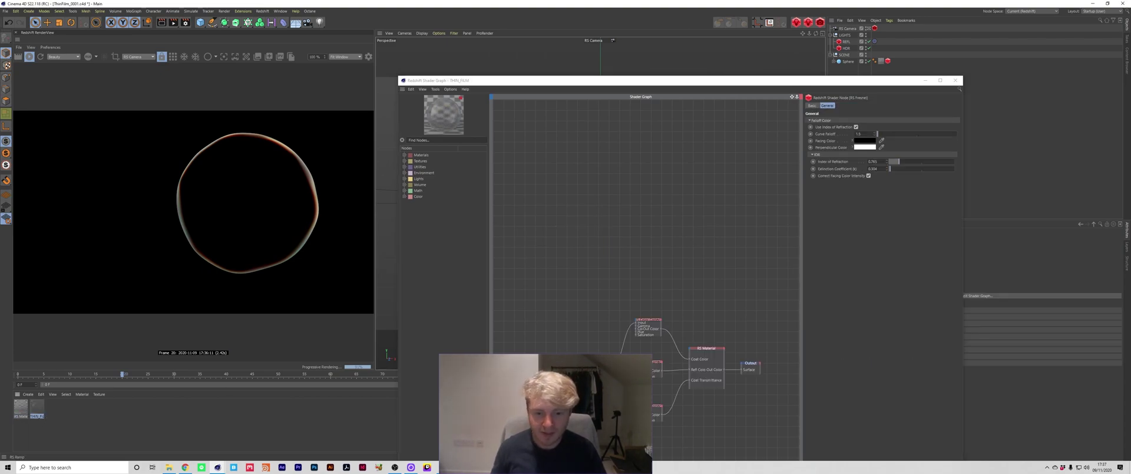
pyautogui.click(567, 361)
pyautogui.click(21, 406)
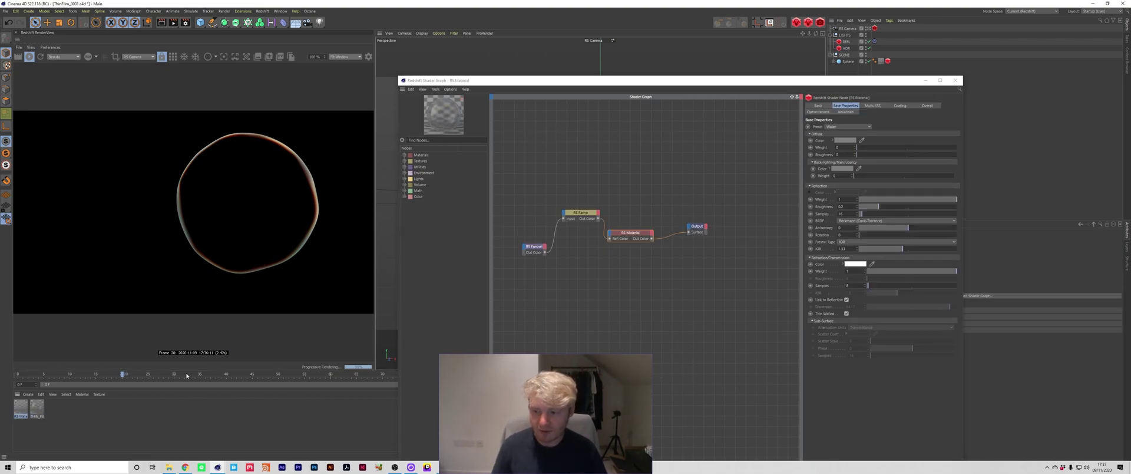
pyautogui.scroll(-4, 678, 289)
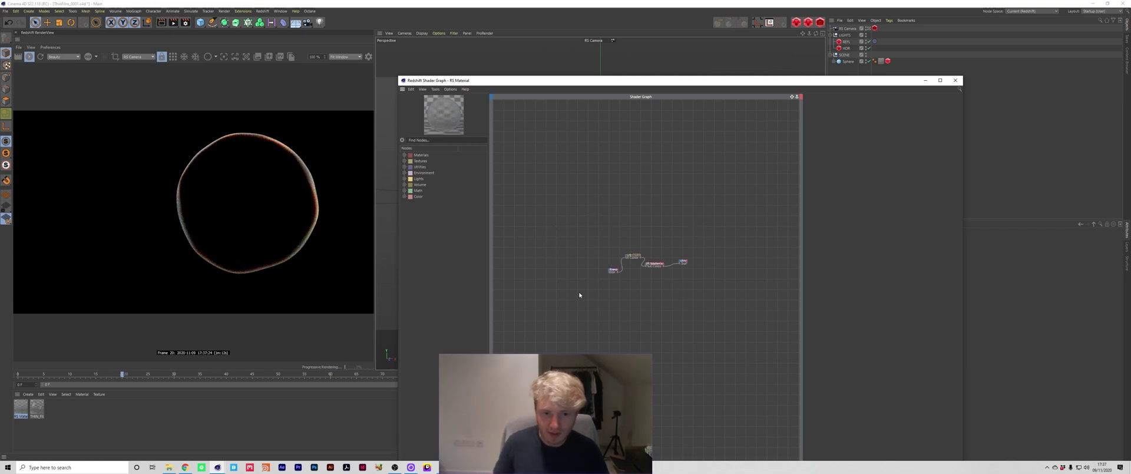
pyautogui.click(38, 406)
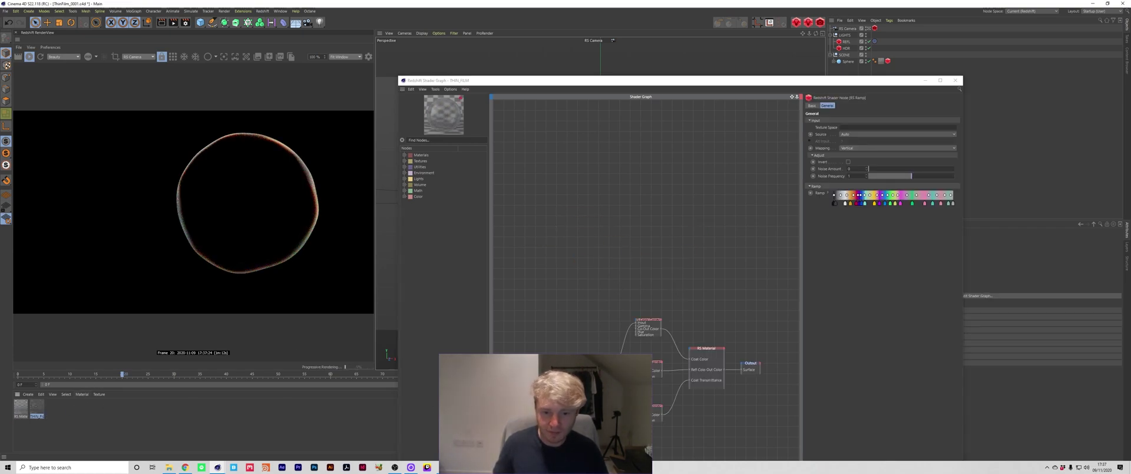
pyautogui.click(20, 407)
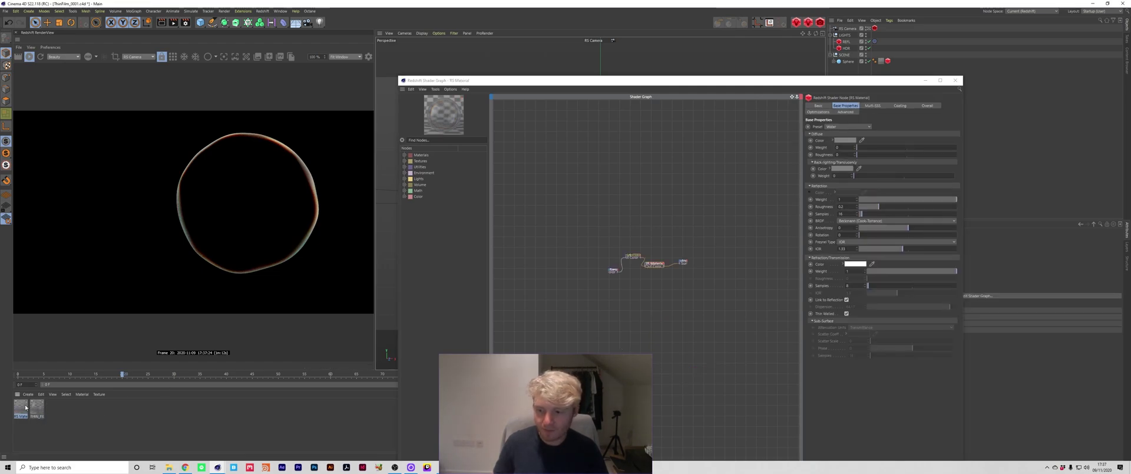
pyautogui.moveTo(542, 317); pyautogui.dragTo(635, 233)
pyautogui.scroll(3, 636, 236)
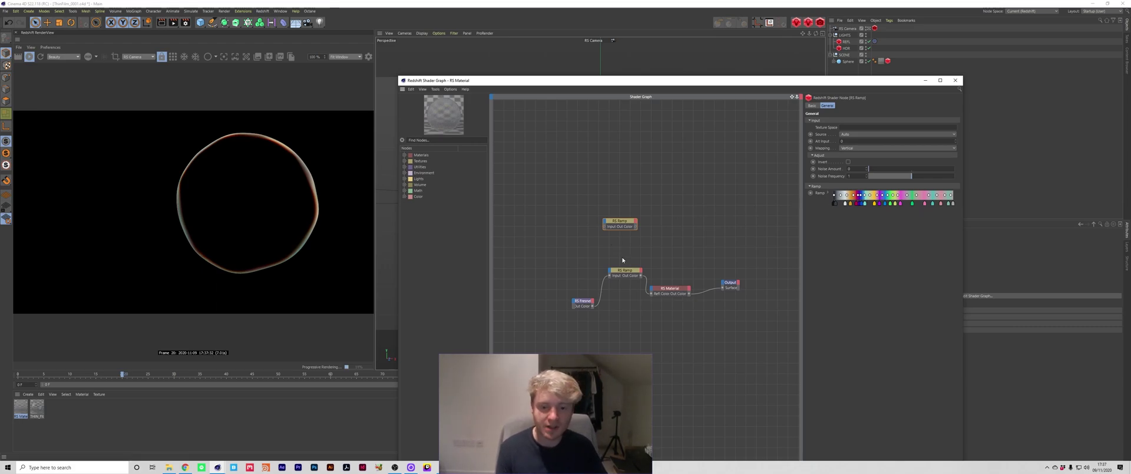
# Route the Fresnel through the pasted Ramp into the reflection color, delete the old Ramp and put the new one in its place.
pyautogui.moveTo(597, 295); pyautogui.dragTo(651, 293)
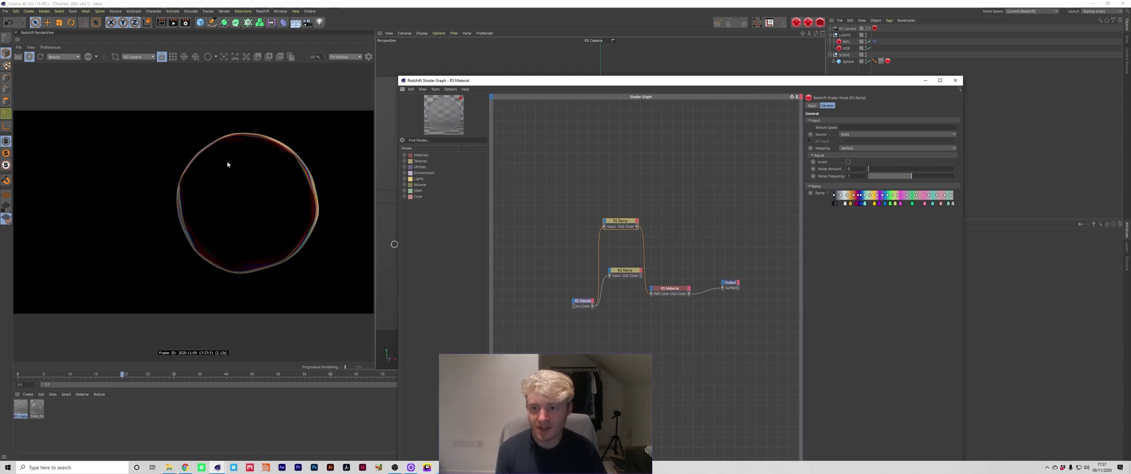
pyautogui.click(627, 273)
pyautogui.press('Delete')
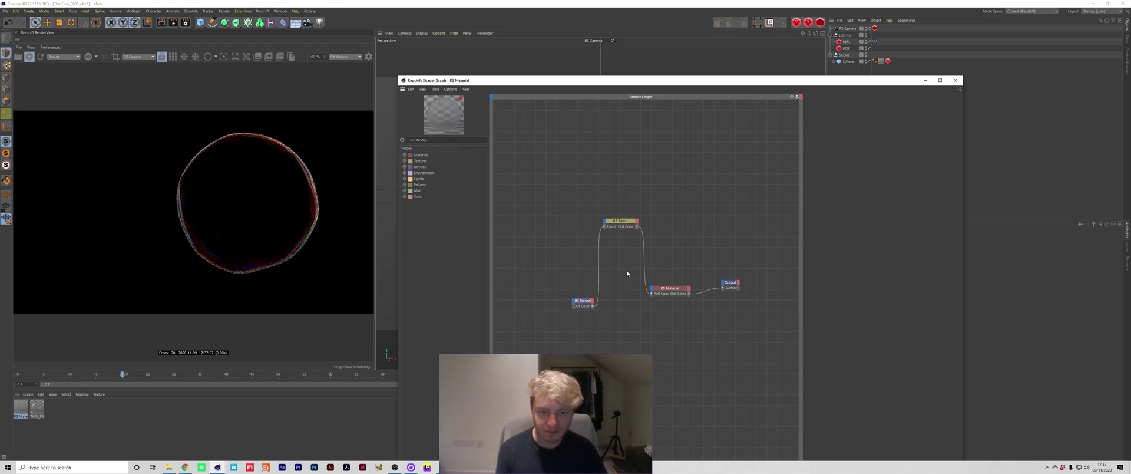
pyautogui.moveTo(622, 223); pyautogui.dragTo(624, 270)
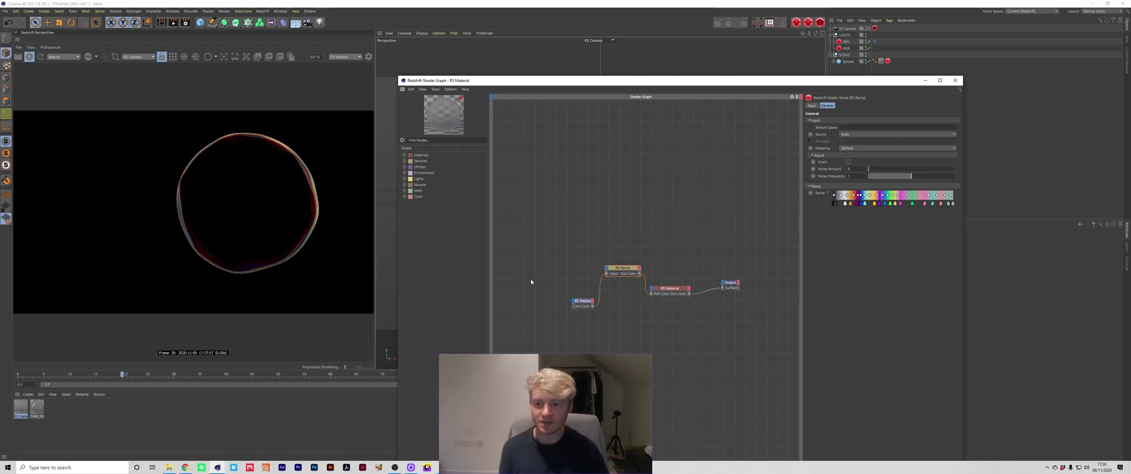
# Set the RS Material's coating weight to 1, roughness to 0.2 and IOR to 1.33.
pyautogui.click(666, 291)
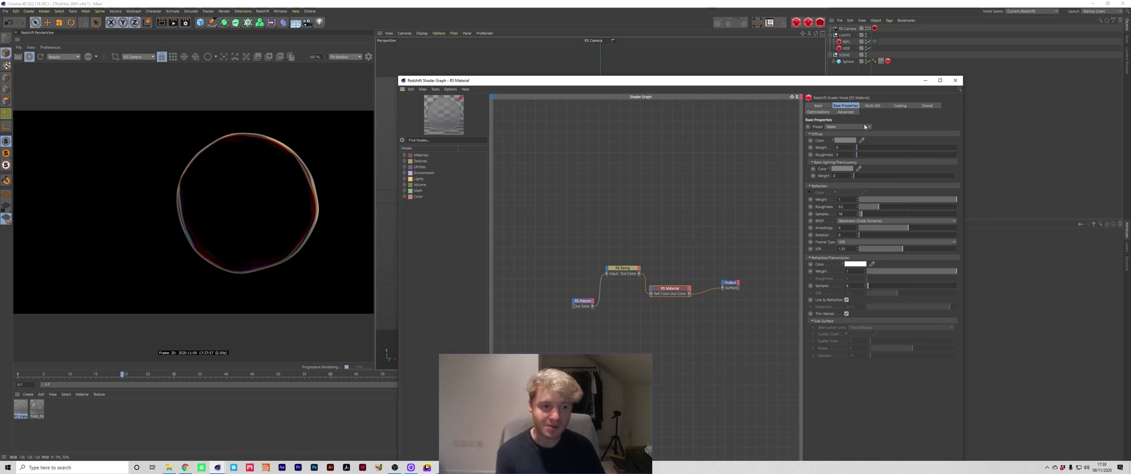
pyautogui.click(899, 105)
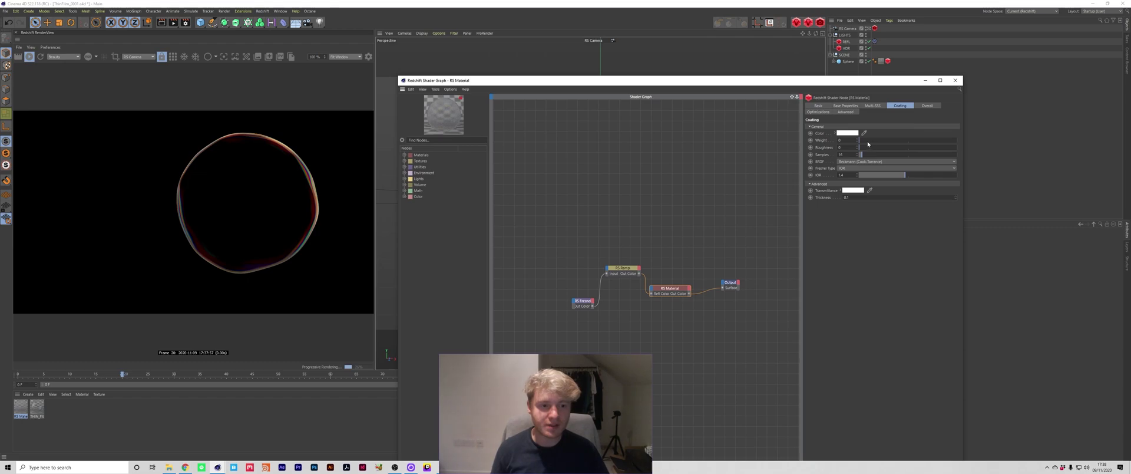
pyautogui.moveTo(868, 141); pyautogui.dragTo(969, 137)
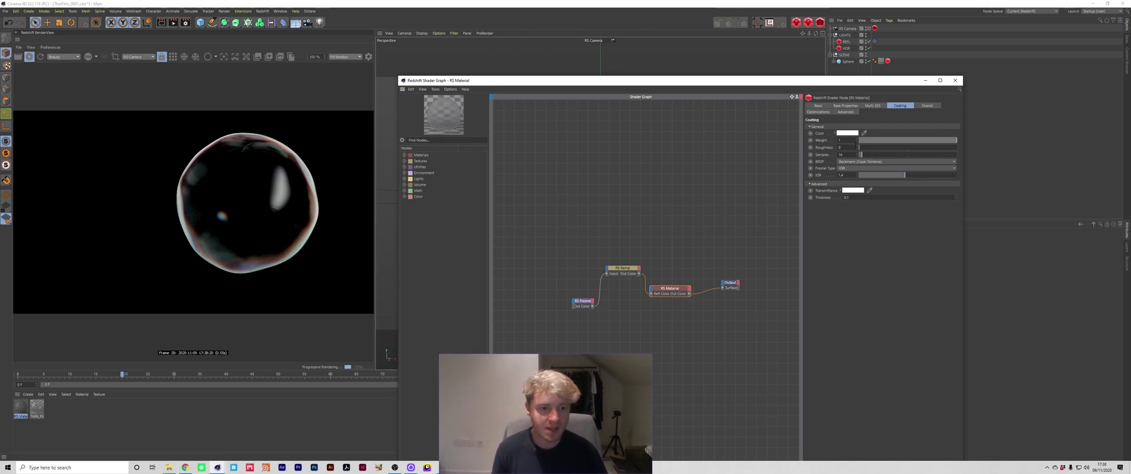
pyautogui.click(855, 147)
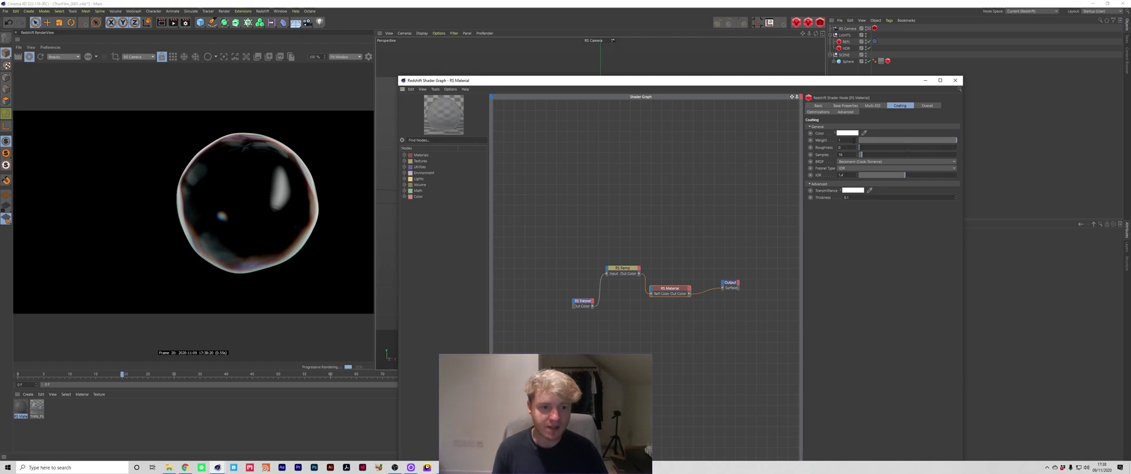
pyautogui.write('0.2')
pyautogui.press('Return')
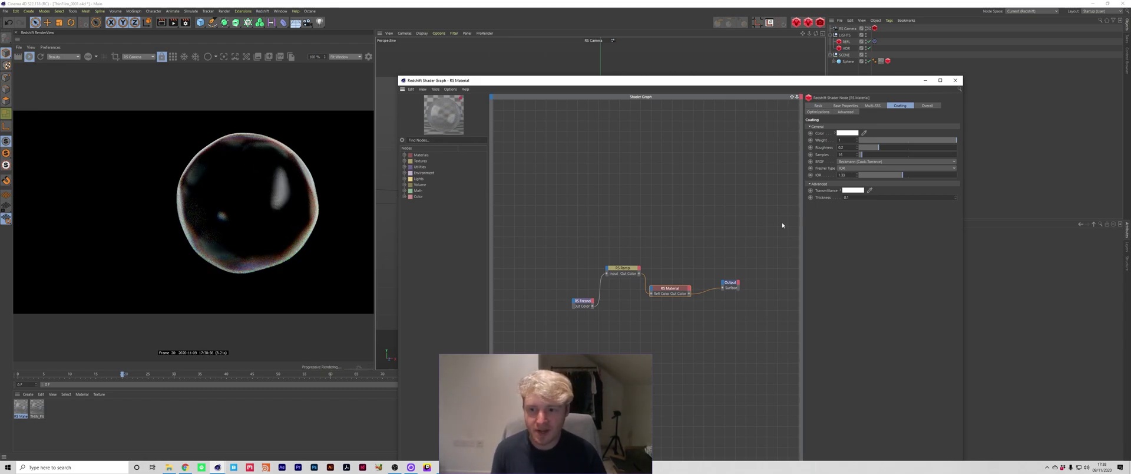
# Connect the Ramp's output to the RS Material's coat color as well.
pyautogui.click(625, 268)
pyautogui.moveTo(626, 268); pyautogui.dragTo(653, 294)
pyautogui.click(757, 337)
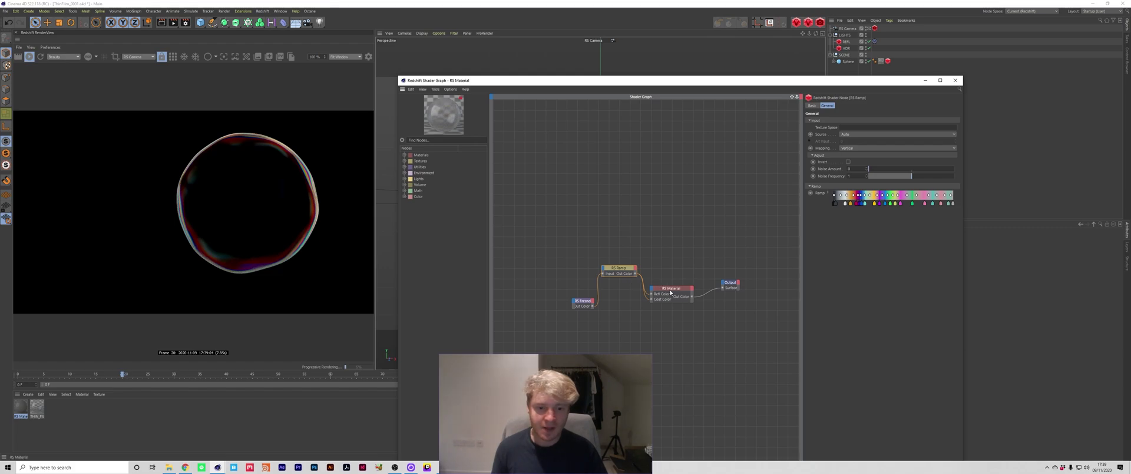
# Try black as the coating's transmittance color on the RS Material and restore it to white.
pyautogui.click(652, 288)
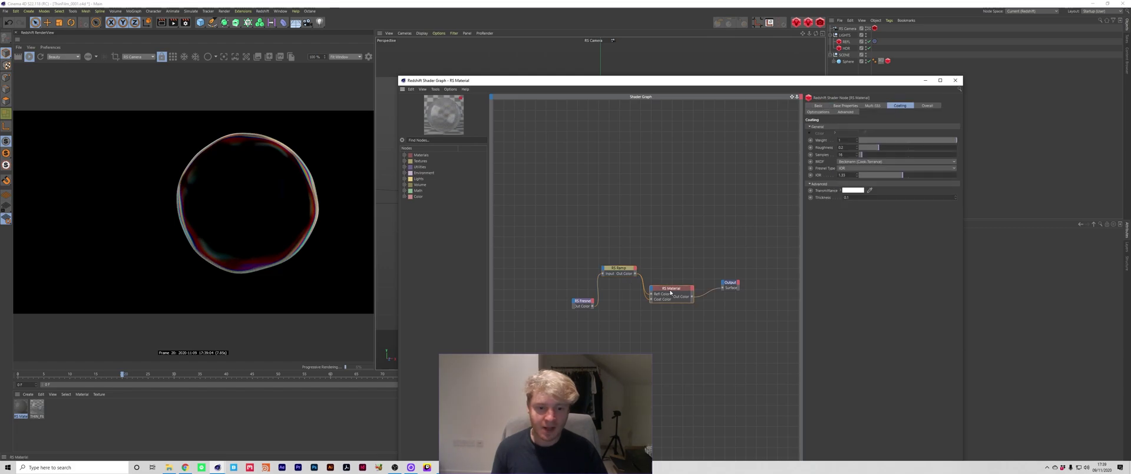
pyautogui.click(853, 190)
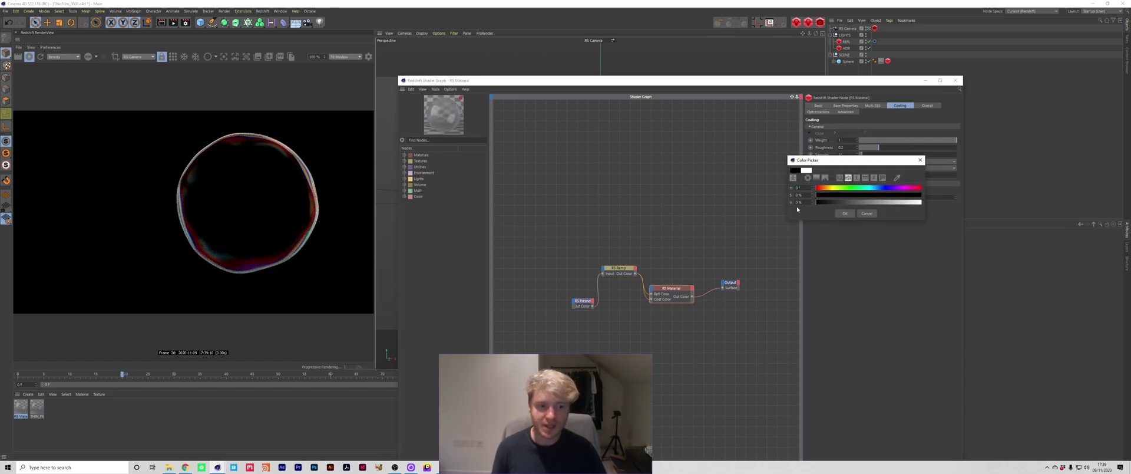
pyautogui.click(845, 213)
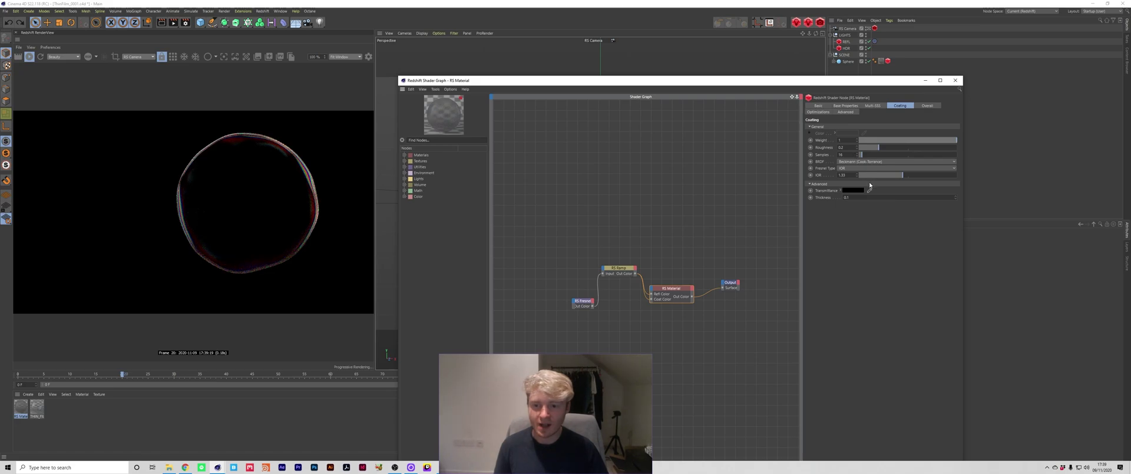
pyautogui.click(853, 190)
pyautogui.click(874, 204)
pyautogui.moveTo(874, 204); pyautogui.dragTo(919, 215)
pyautogui.click(848, 216)
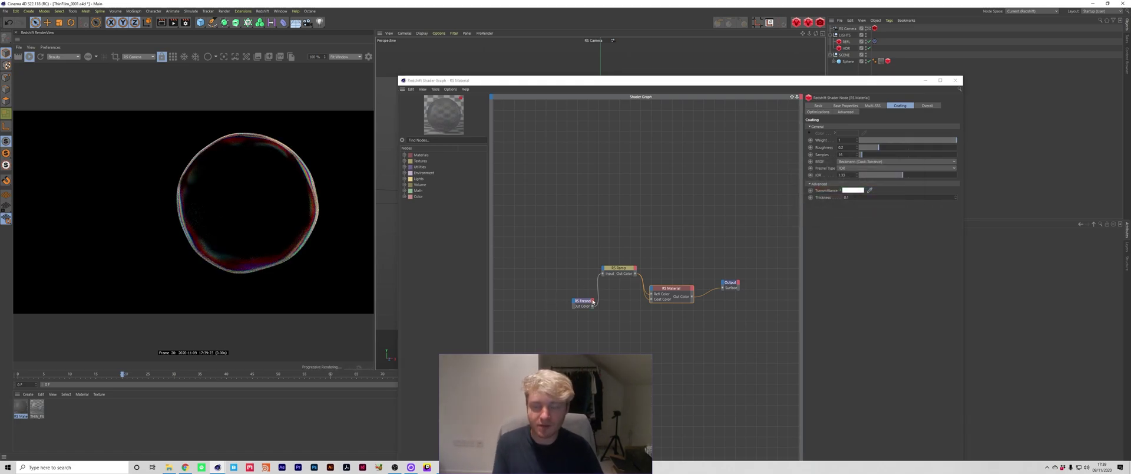
# Connect the Ramp's output to the coat transmittance and set the coating roughness to 0.1.
pyautogui.moveTo(633, 274); pyautogui.dragTo(654, 291)
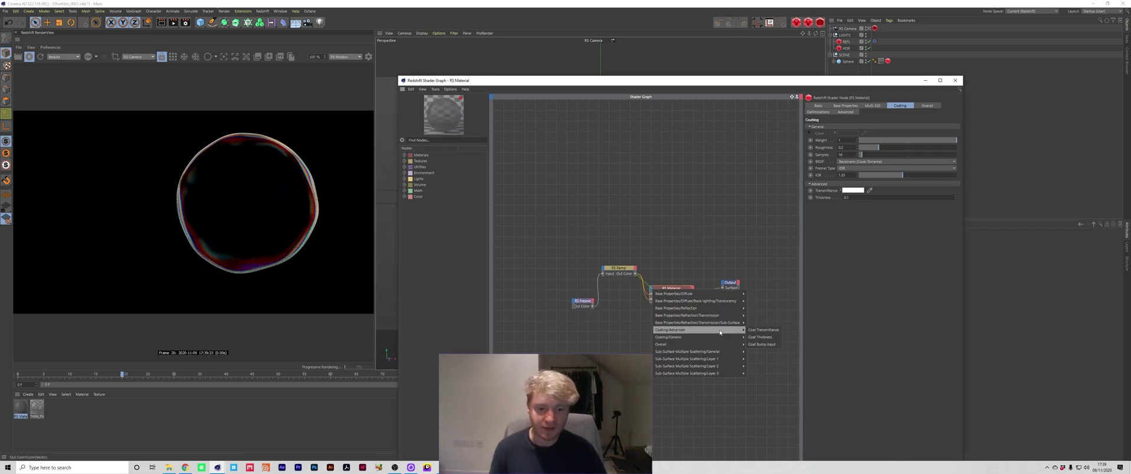
pyautogui.click(747, 328)
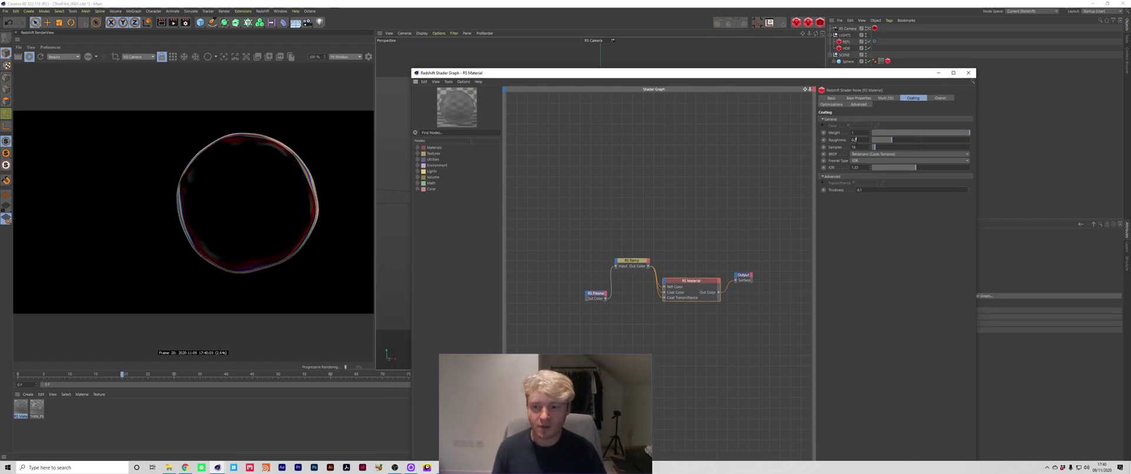
pyautogui.press('Return')
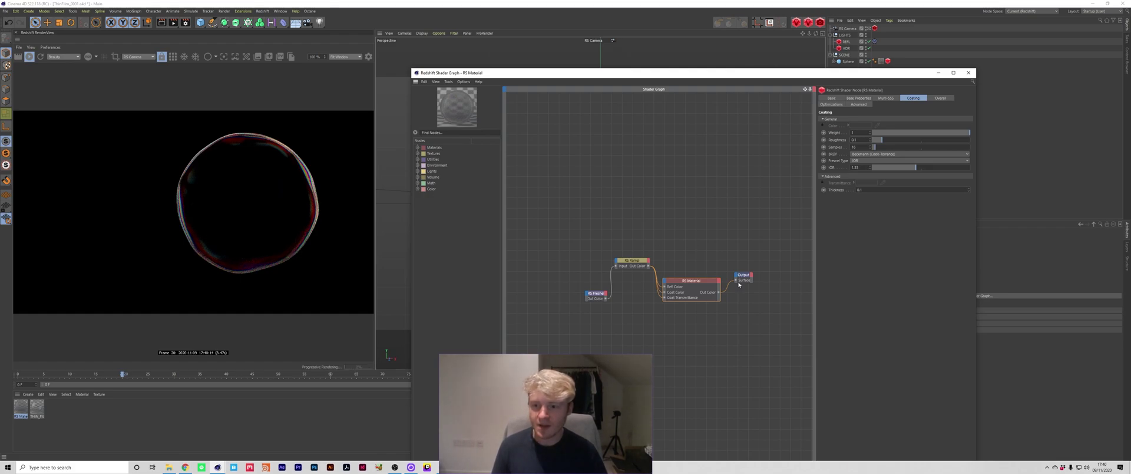
pyautogui.click(727, 327)
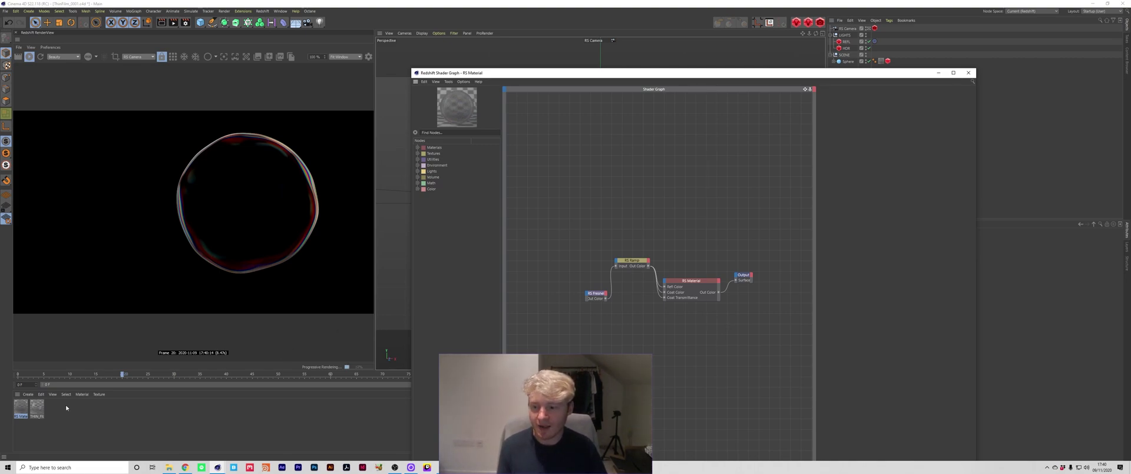
pyautogui.click(44, 405)
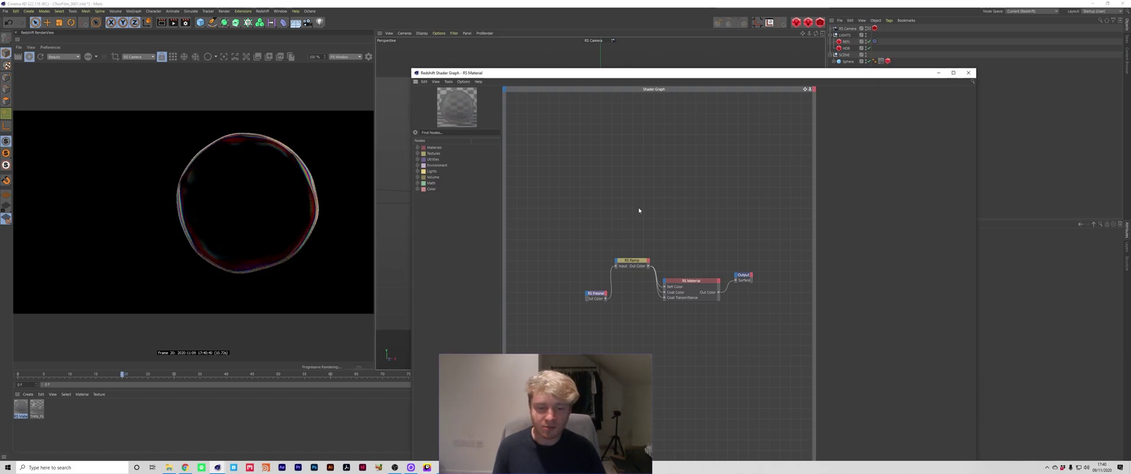
# Add a Color Correct node, move the Ramp and Fresnel nodes away from the RS Material and place Color Correct above the gap.
pyautogui.press('Tab')
pyautogui.write('col')
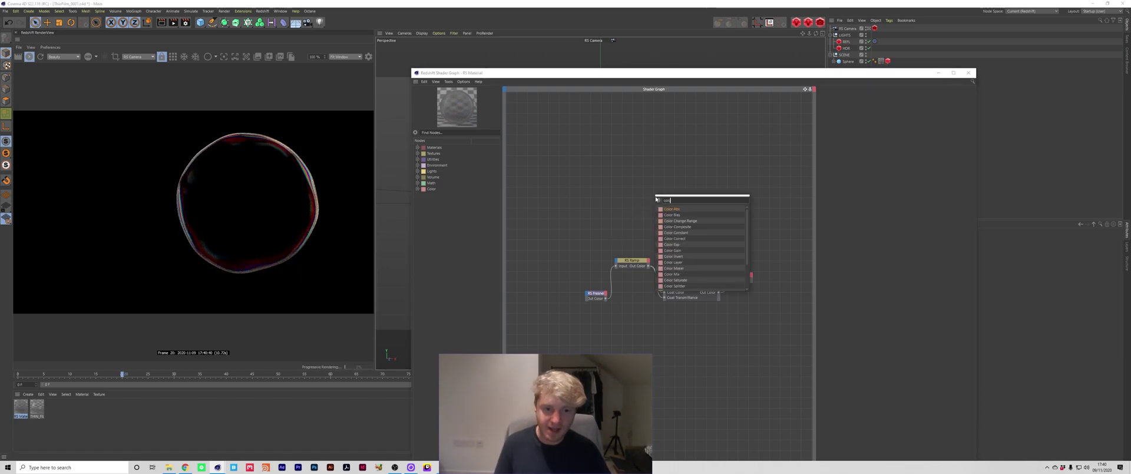
pyautogui.write('or cor')
pyautogui.press('Return')
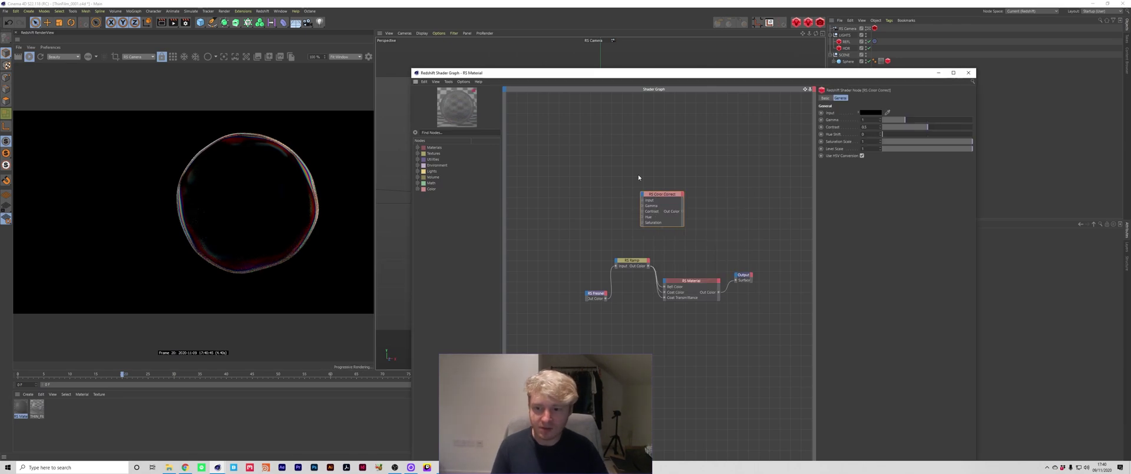
pyautogui.moveTo(582, 324); pyautogui.dragTo(579, 283)
pyautogui.click(631, 212)
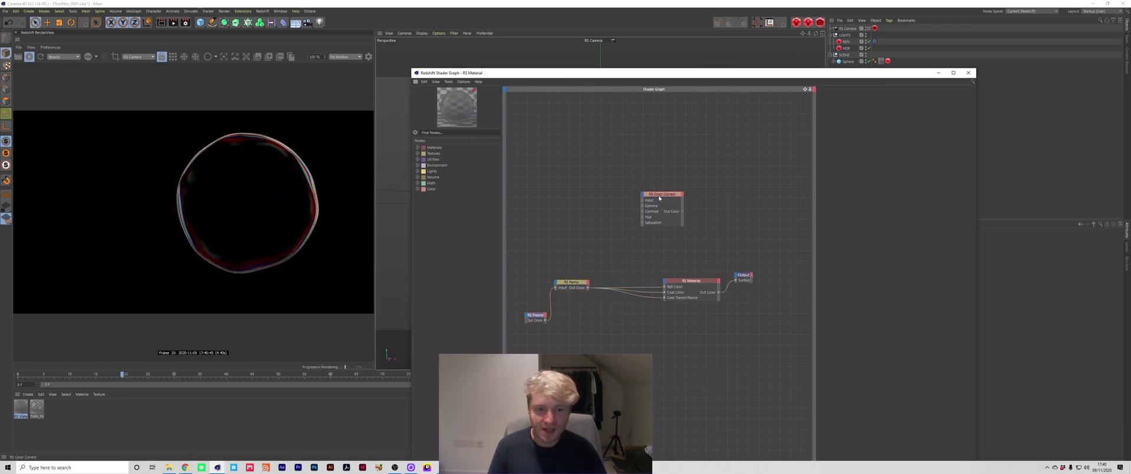
pyautogui.moveTo(660, 198); pyautogui.dragTo(631, 228)
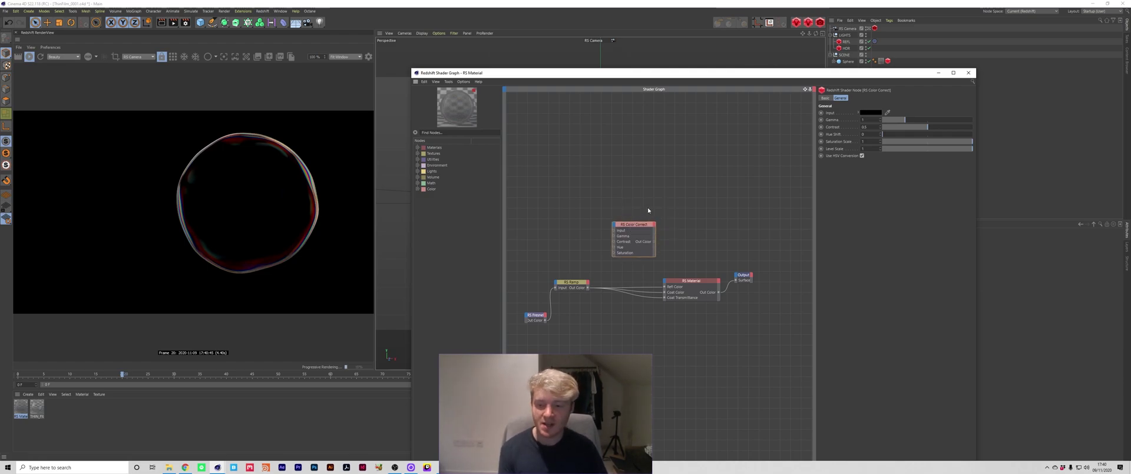
# Route the Ramp through Color Correct into the reflection color and set its saturation scale to 0.5.
pyautogui.moveTo(588, 288); pyautogui.dragTo(615, 231)
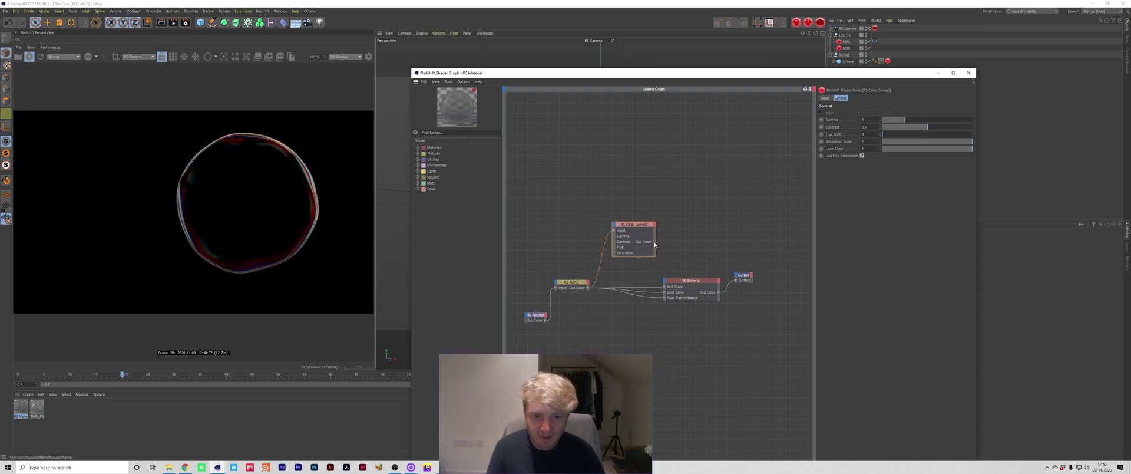
pyautogui.moveTo(665, 288); pyautogui.dragTo(665, 287)
pyautogui.moveTo(632, 225); pyautogui.dragTo(625, 232)
pyautogui.write('0.5')
pyautogui.press('Return')
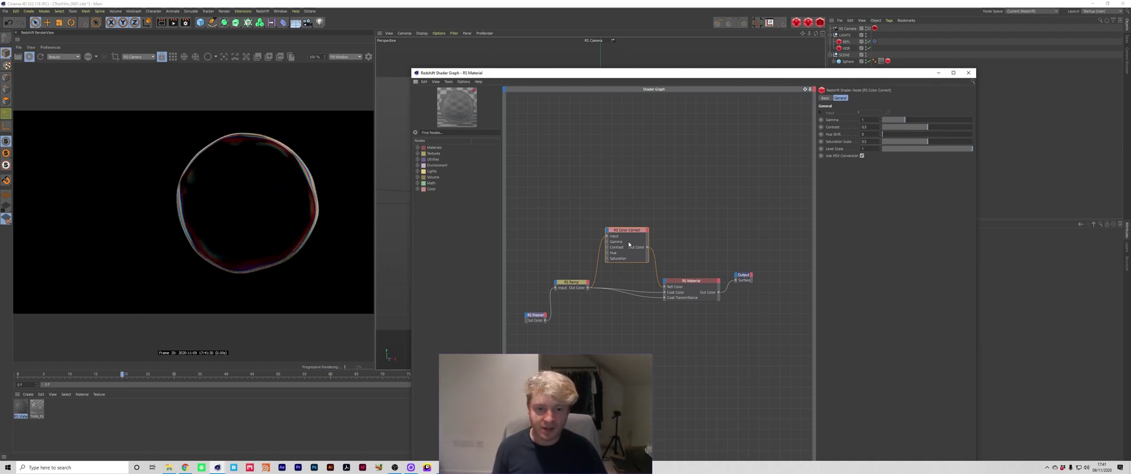
# Duplicate the Color Correct node twice and route the Ramp through the copies into the coat color and coat transmittance.
pyautogui.keyDown('ctrl'); pyautogui.moveTo(633, 230); pyautogui.dragTo(606, 287); pyautogui.keyUp('ctrl')
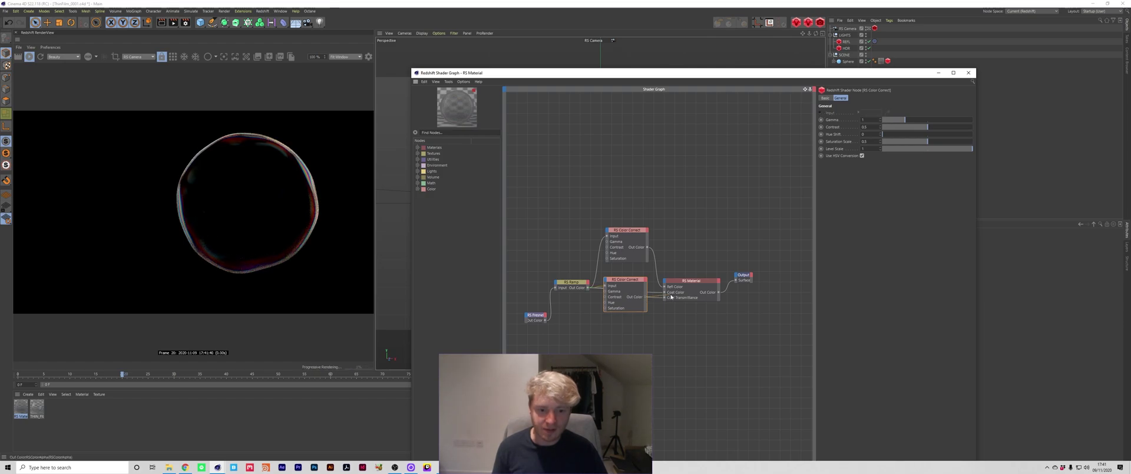
pyautogui.keyDown('ctrl'); pyautogui.moveTo(625, 292); pyautogui.dragTo(626, 337); pyautogui.keyUp('ctrl')
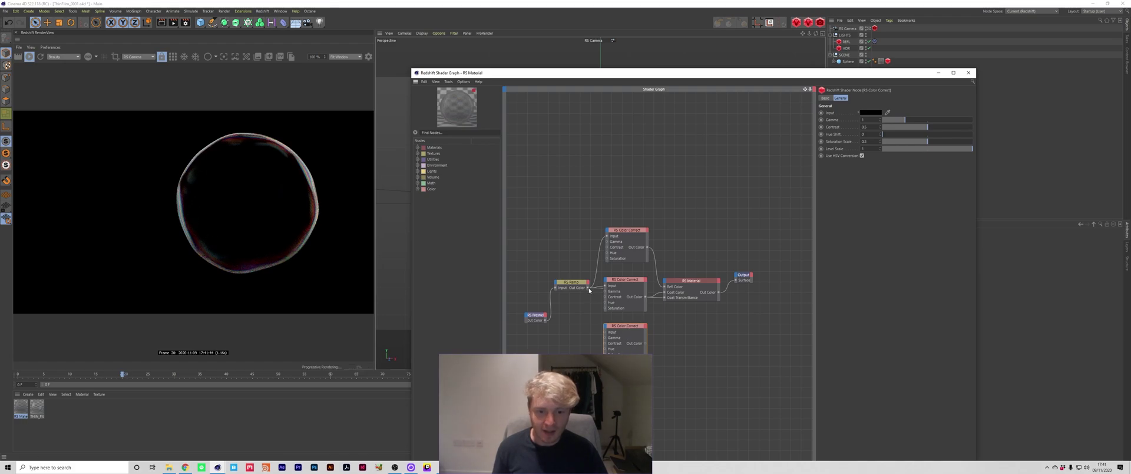
pyautogui.moveTo(588, 288); pyautogui.dragTo(607, 332)
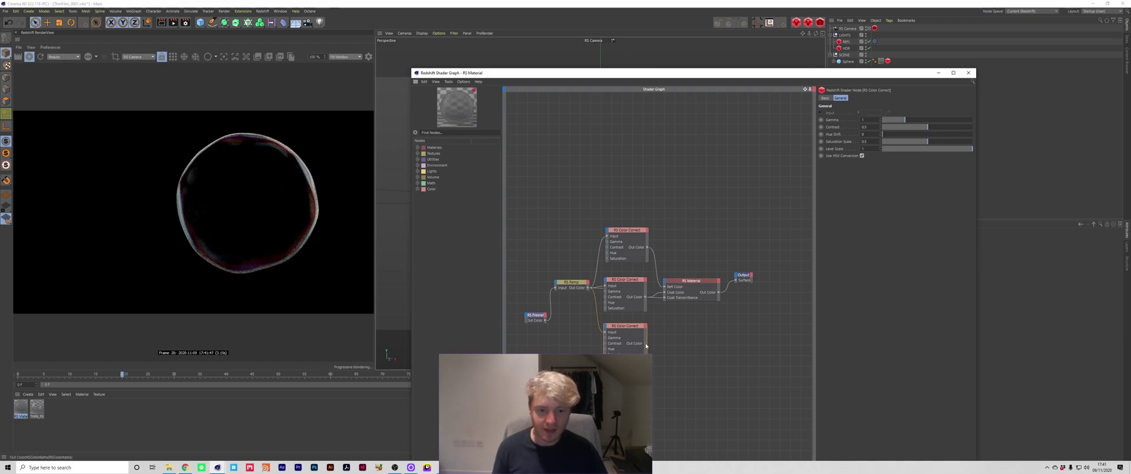
pyautogui.moveTo(664, 300); pyautogui.dragTo(664, 298)
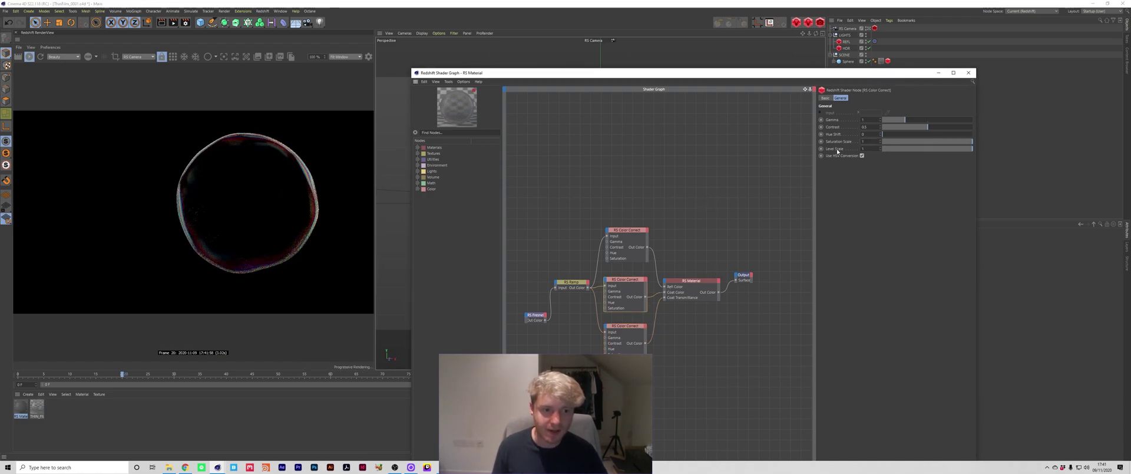
# Set the coat color's Color Correct node to a saturation scale of 1 and a gamma of 1.5.
pyautogui.doubleClick(877, 120)
pyautogui.write('1.5')
pyautogui.press('Return')
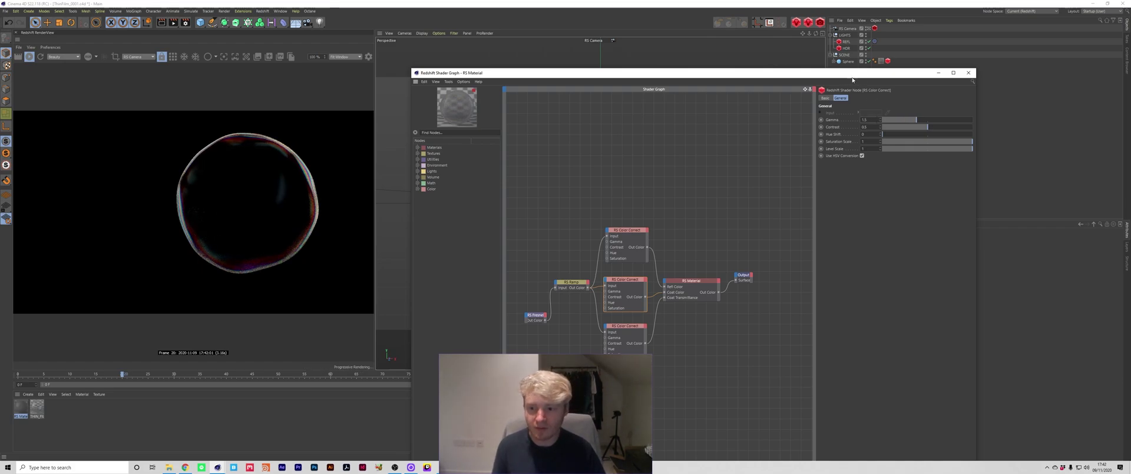
# Nudge the two lower Color Correct nodes into place and set the coat transmittance node's level scale to 1.5.
pyautogui.moveTo(625, 281); pyautogui.dragTo(630, 277)
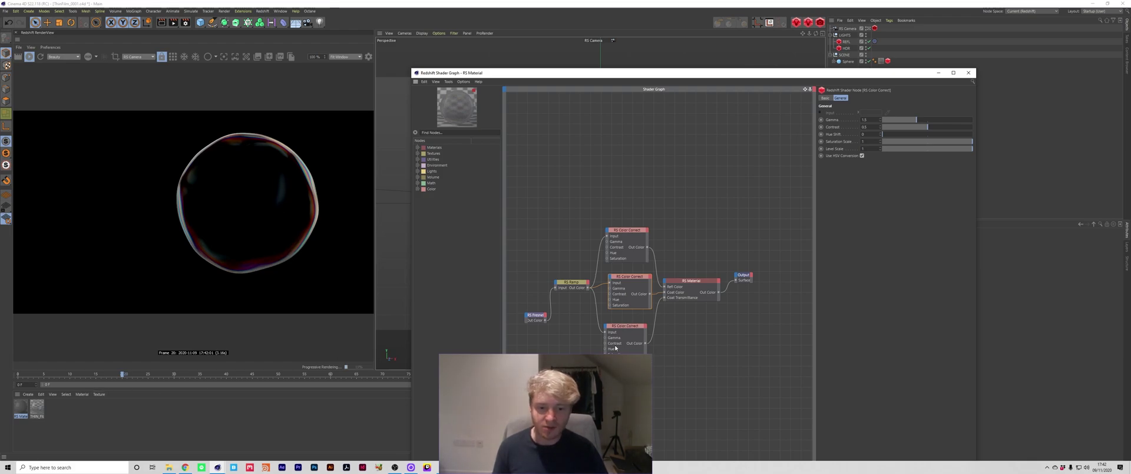
pyautogui.moveTo(616, 348); pyautogui.dragTo(620, 345)
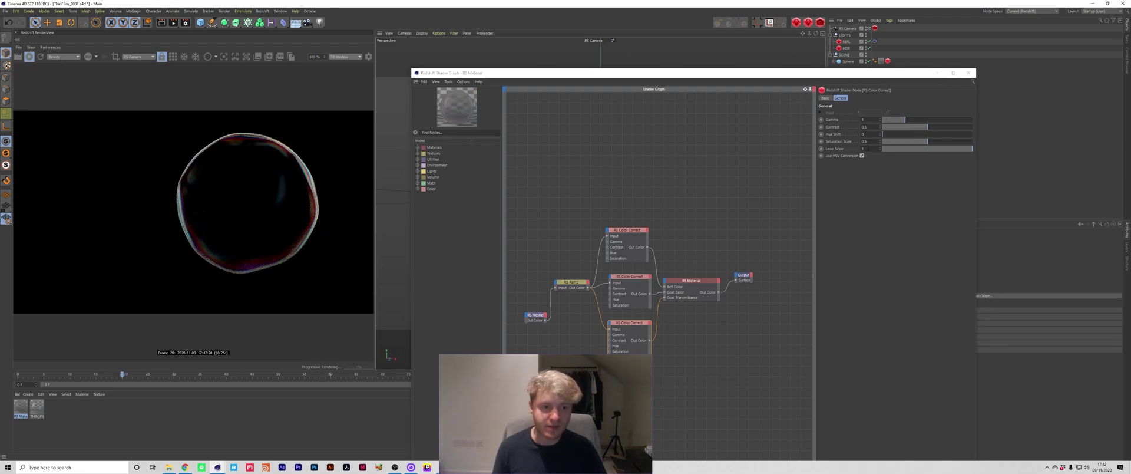
pyautogui.write('.25')
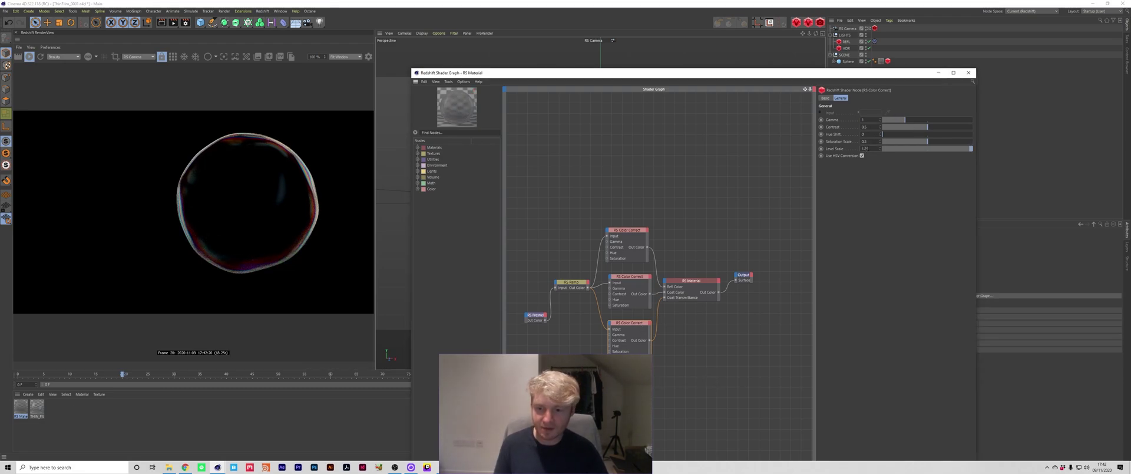
pyautogui.press('BackSpace')
pyautogui.press('BackSpace')
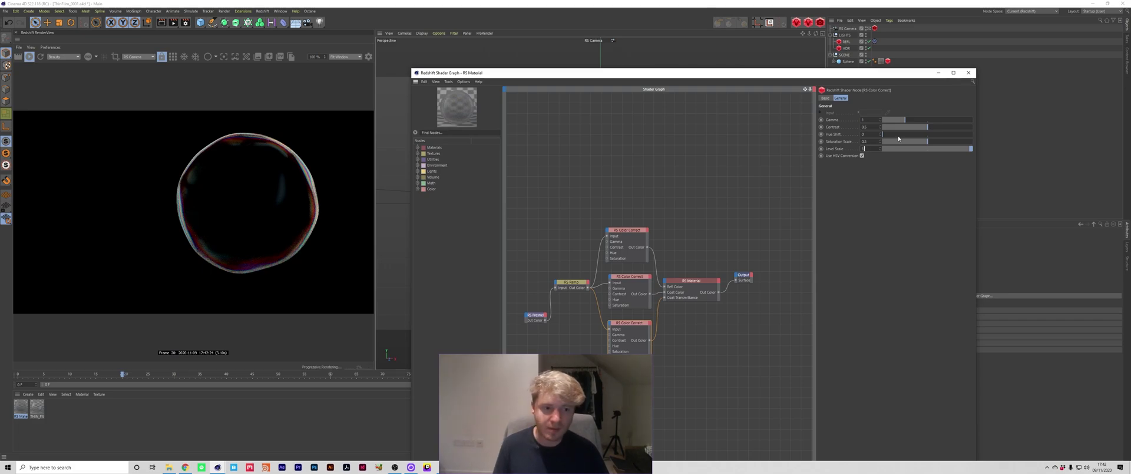
pyautogui.write('5')
# Set the coat transmittance Color Correct node's gamma to 1.8 and its saturation scale to 0.9.
pyautogui.click(880, 118)
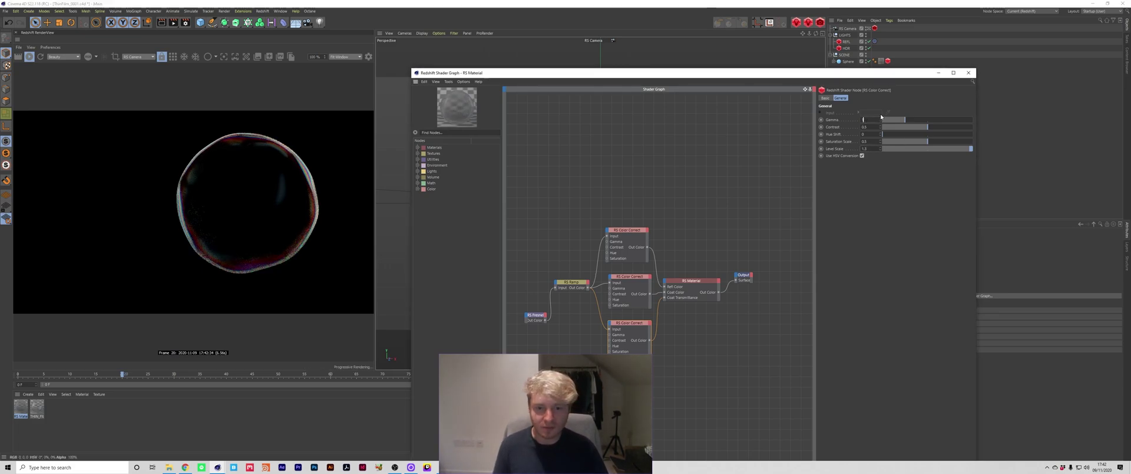
pyautogui.write('1.8')
pyautogui.press('Return')
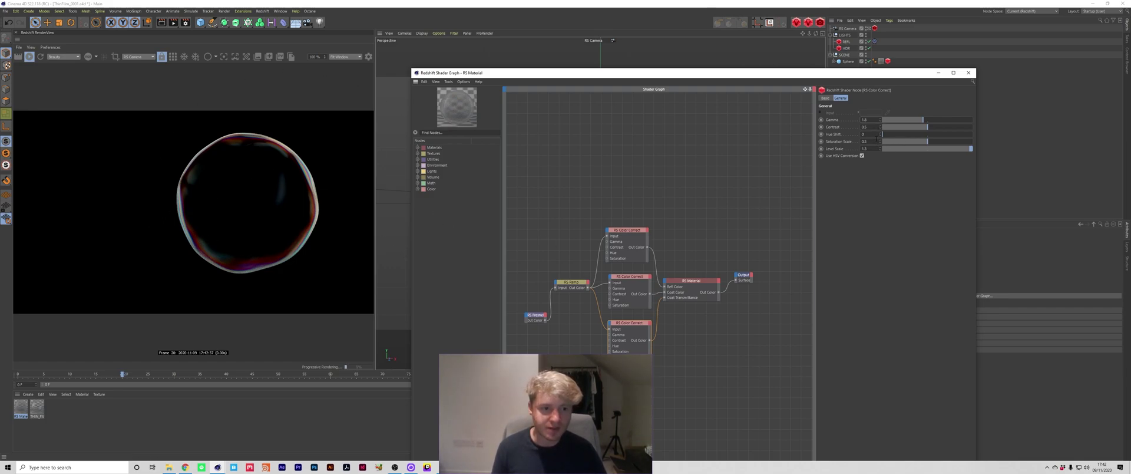
pyautogui.moveTo(880, 141); pyautogui.dragTo(889, 137)
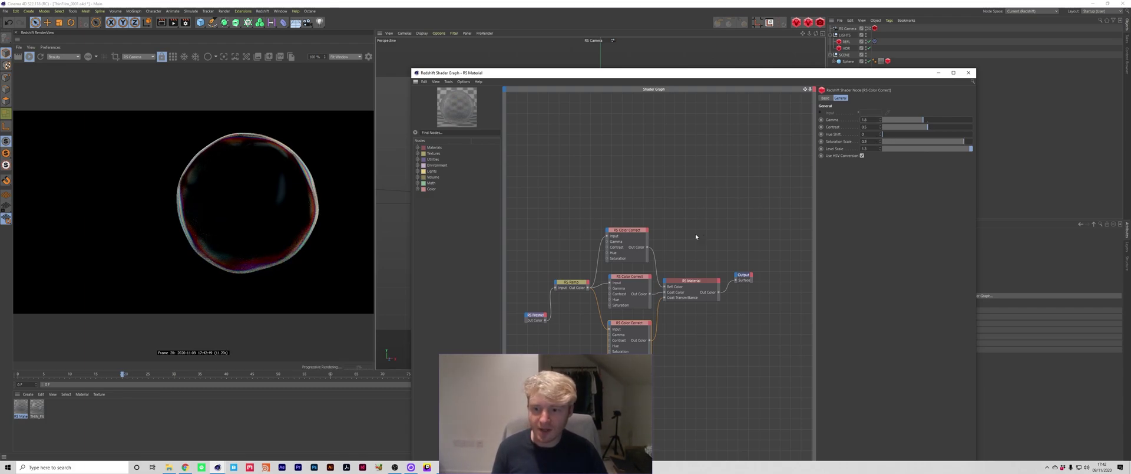
# Lower the Fresnel node's index of refraction to about 0.77.
pyautogui.click(535, 315)
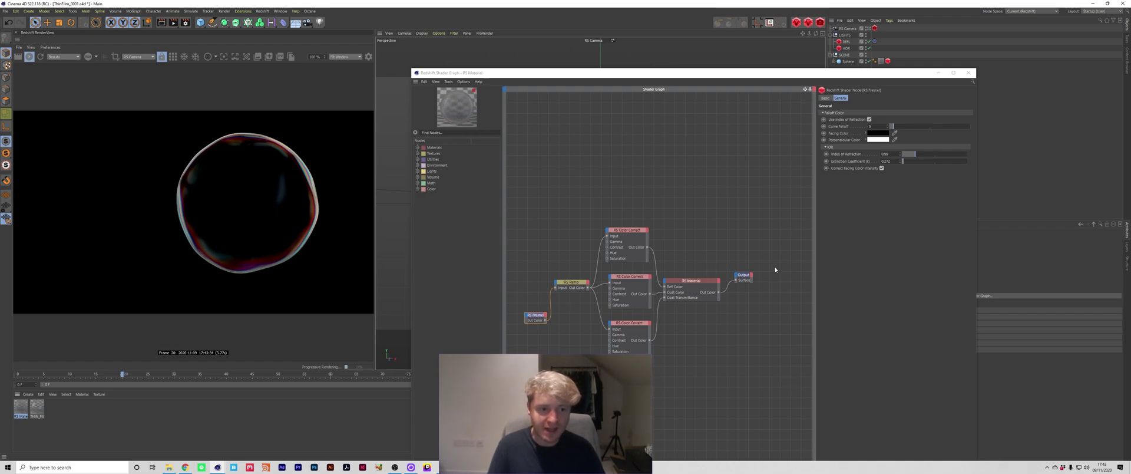
pyautogui.click(914, 154)
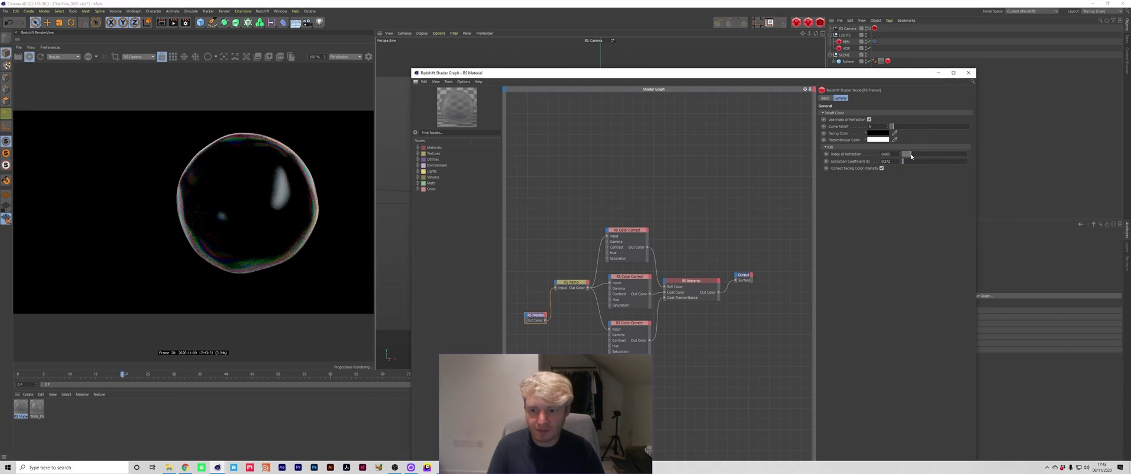
pyautogui.click(911, 156)
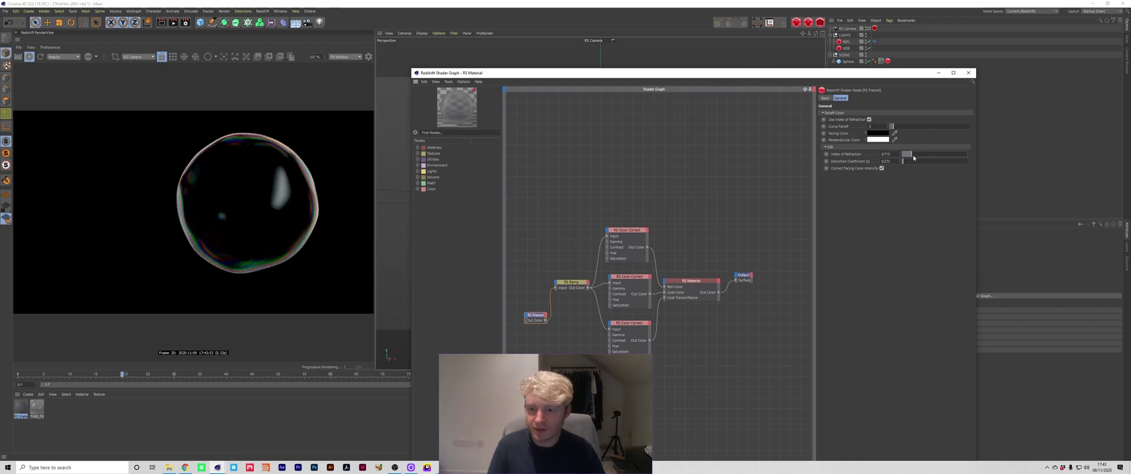
# Raise the Fresnel node's extinction coefficient to 0.3 and deselect the node.
pyautogui.click(900, 160)
pyautogui.click(901, 160)
pyautogui.click(901, 161)
pyautogui.click(901, 160)
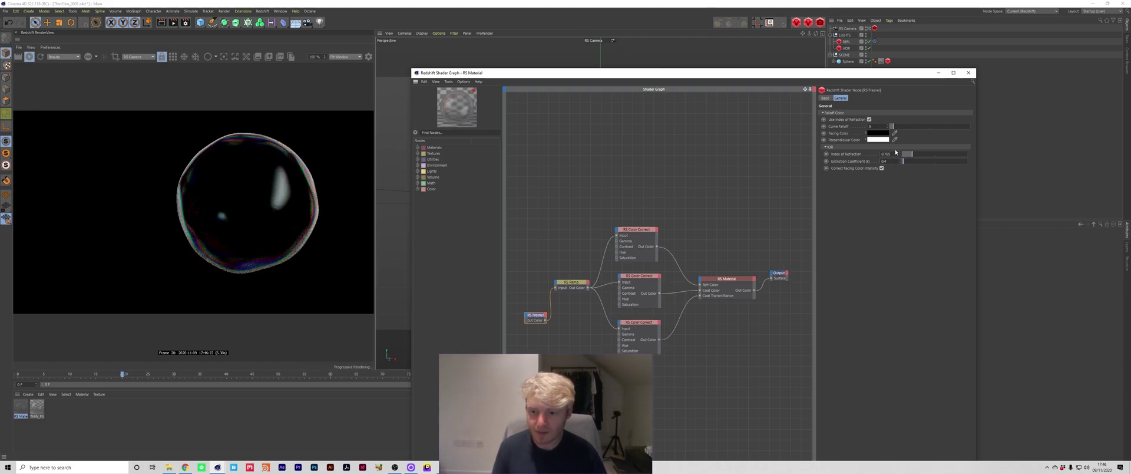
pyautogui.write('0.3')
pyautogui.press('Return')
pyautogui.click(764, 336)
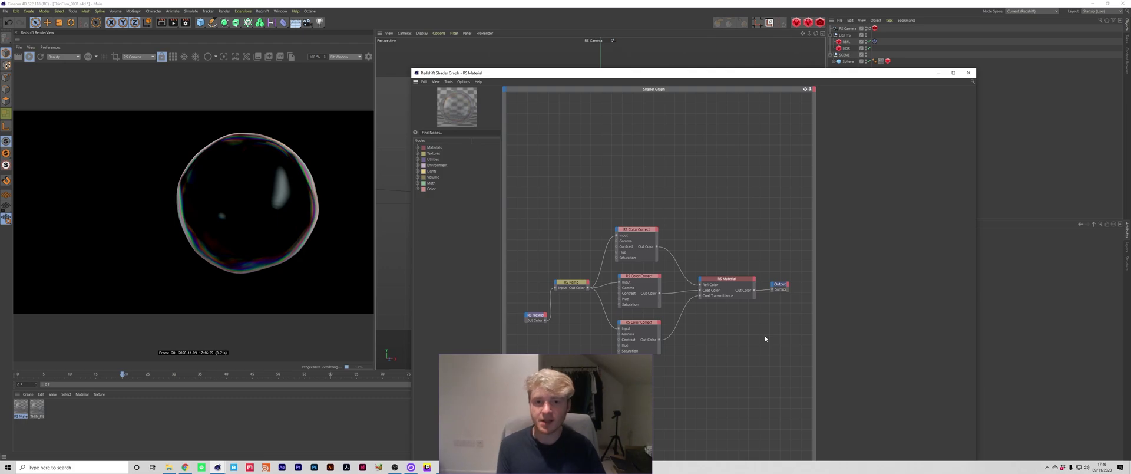
# Close the shader graph, reopen it from the RS Material and place its window clear of the render view.
pyautogui.click(969, 74)
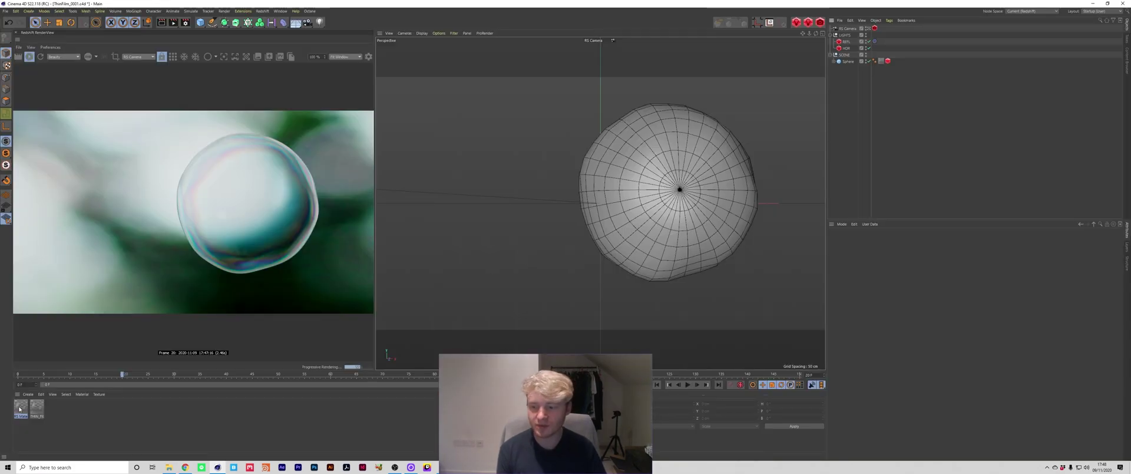
pyautogui.doubleClick(21, 406)
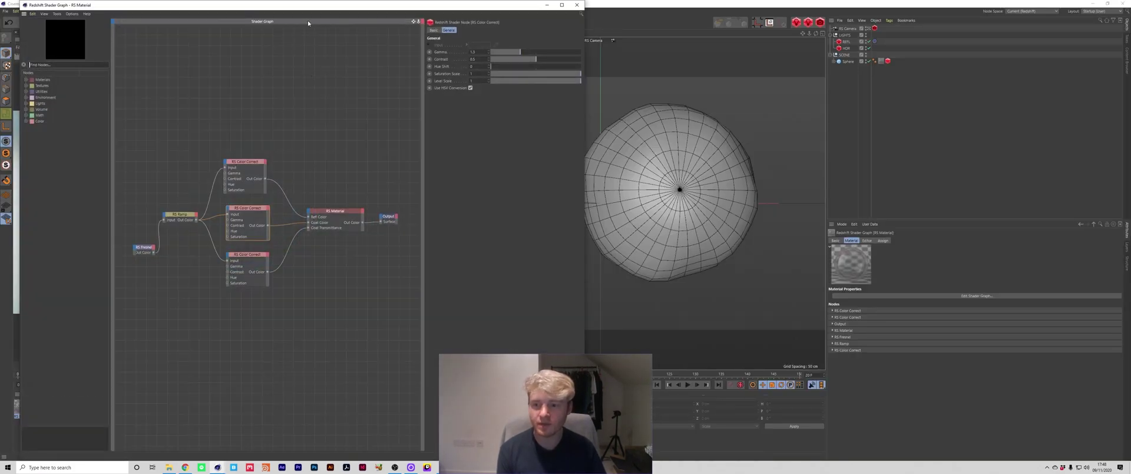
pyautogui.moveTo(331, 9); pyautogui.dragTo(722, 30)
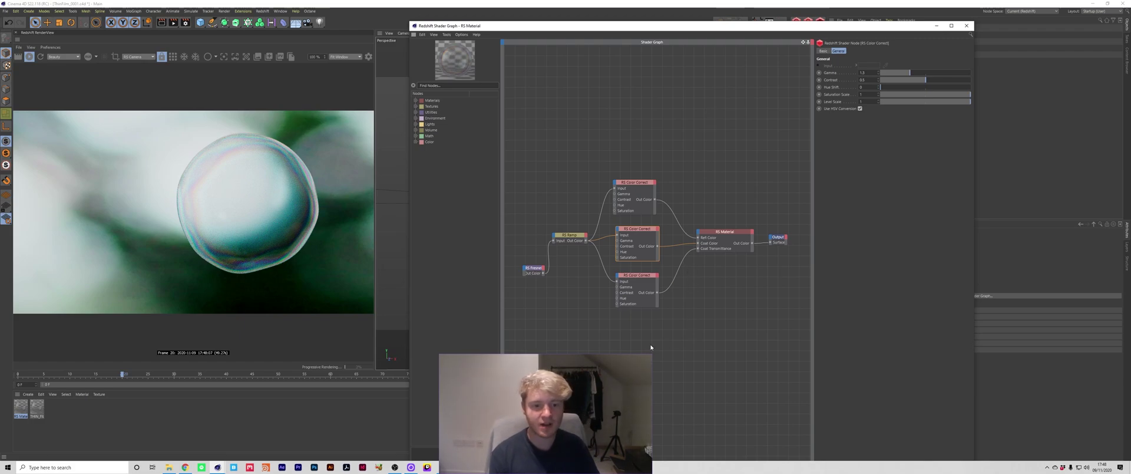
pyautogui.click(610, 339)
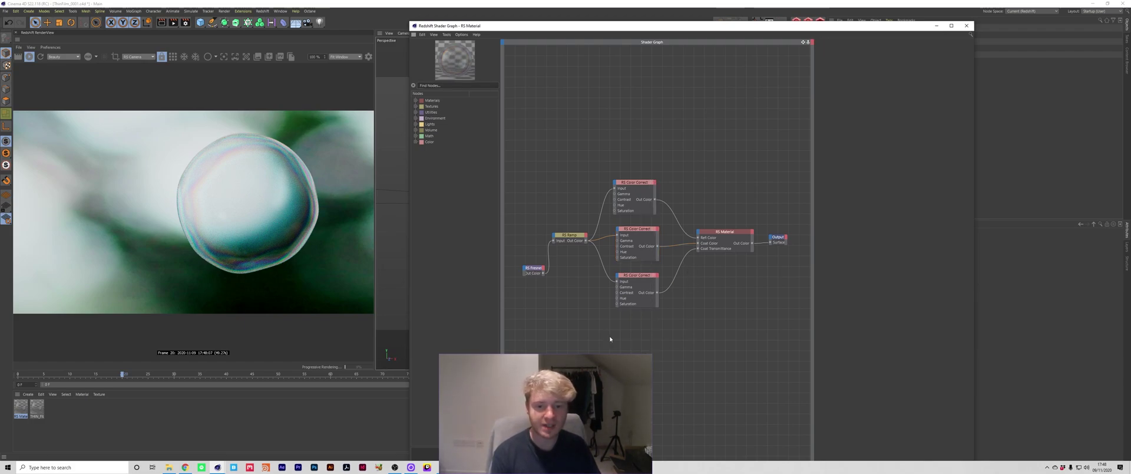
pyautogui.click(569, 235)
pyautogui.click(692, 332)
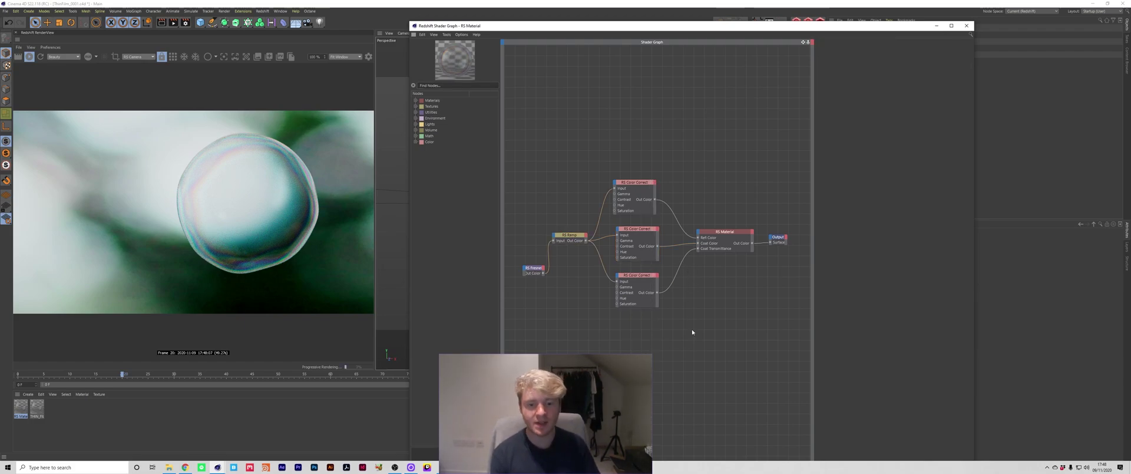